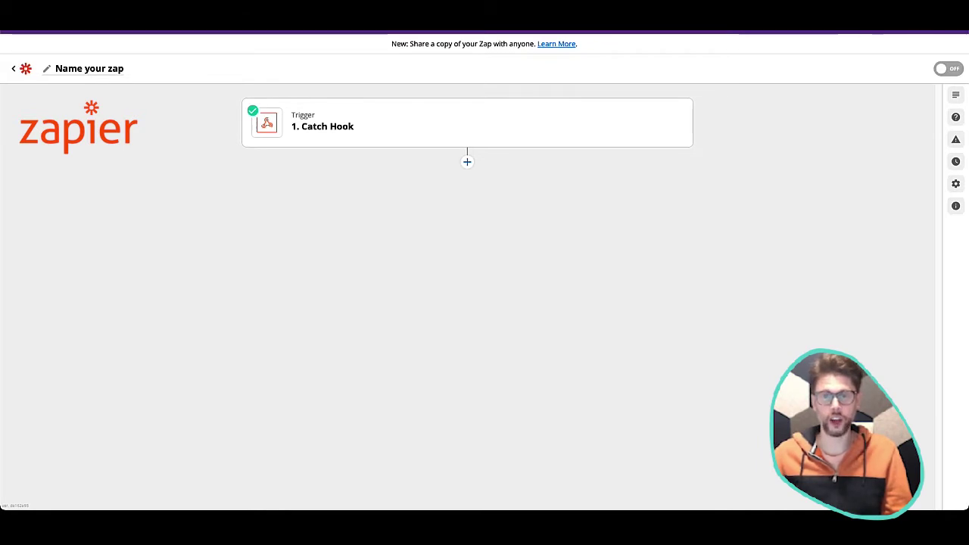
# - Open the Catch Hook trigger's test results and examine the received request's bpi currency entries, time and chartName data
pyautogui.click(391, 130)
pyautogui.click(292, 216)
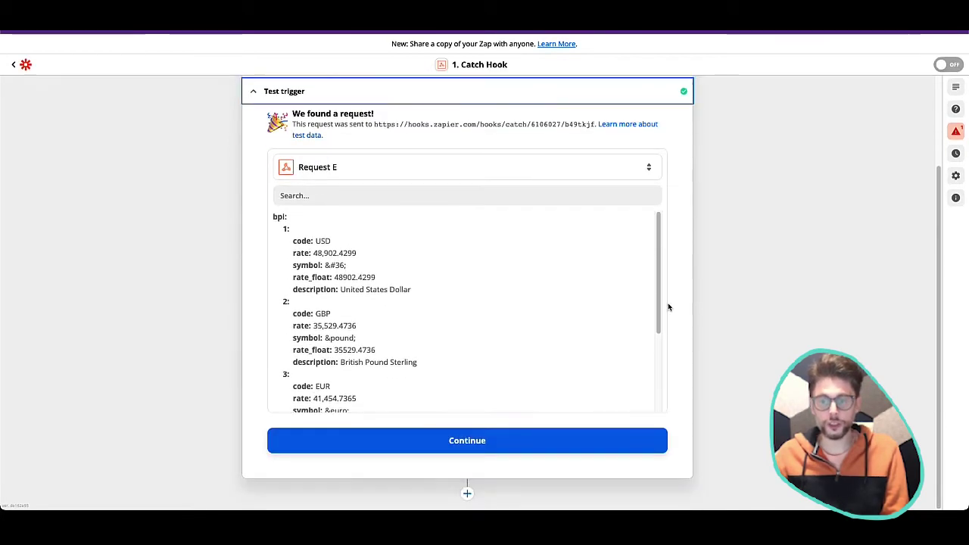
pyautogui.scroll(-3, 407, 286)
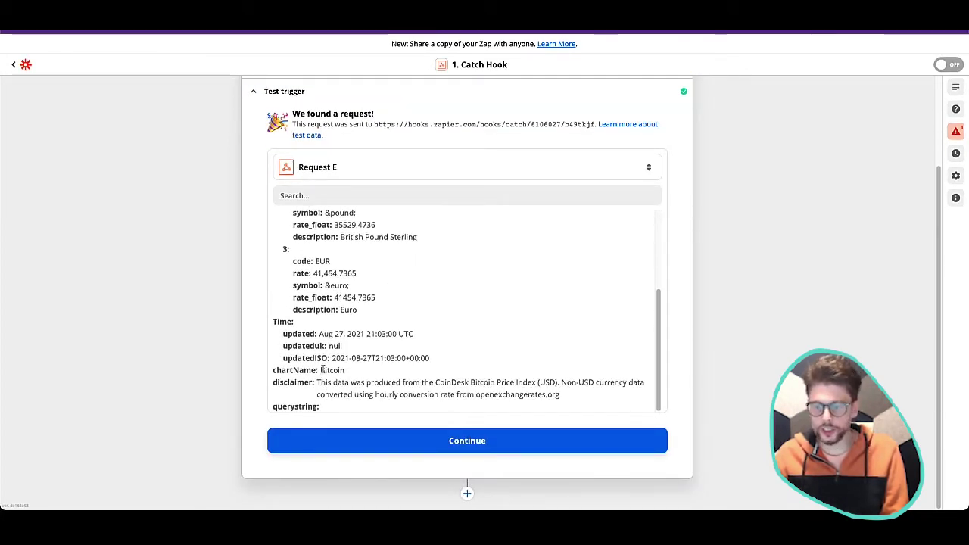
pyautogui.moveTo(320, 370); pyautogui.dragTo(342, 371)
pyautogui.scroll(3, 439, 366)
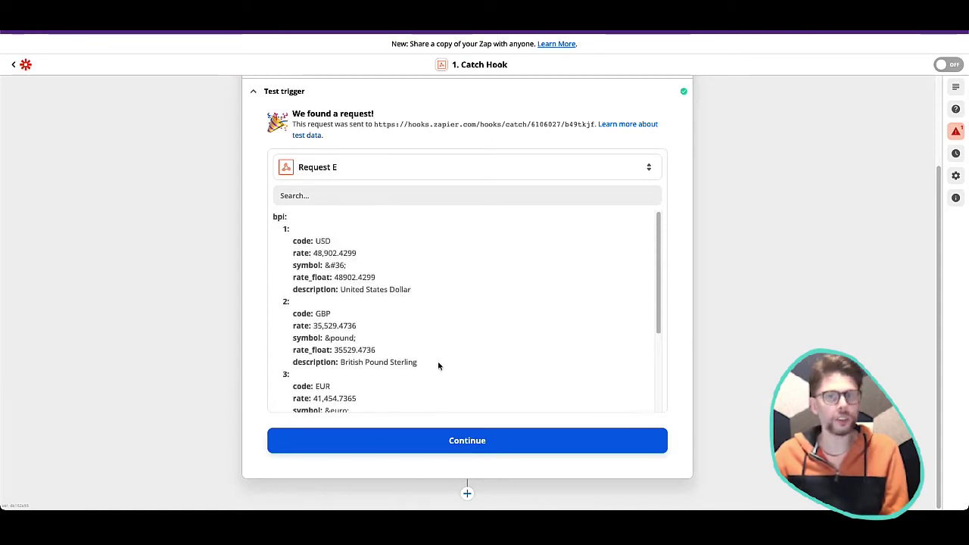
pyautogui.scroll(-1, 489, 330)
pyautogui.scroll(2, 493, 341)
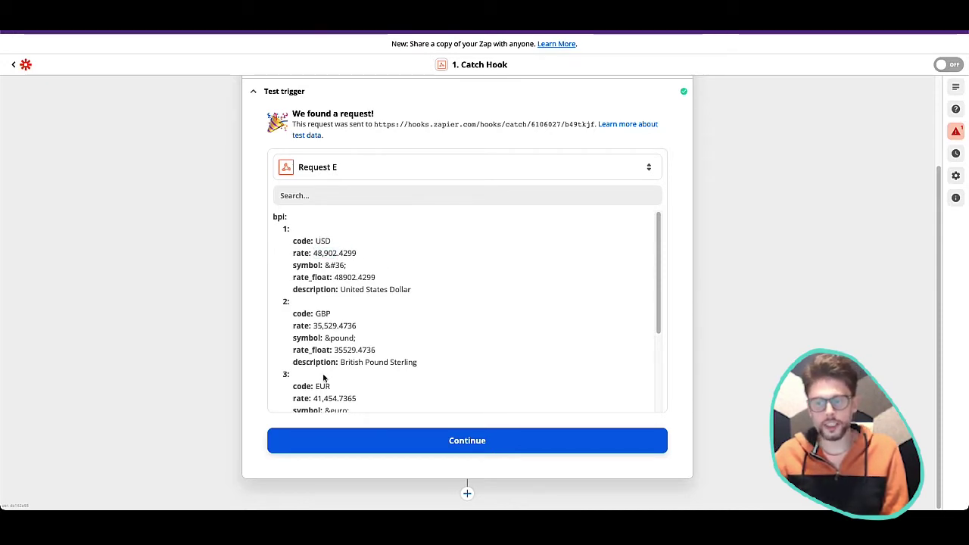
pyautogui.scroll(-3, 394, 333)
pyautogui.scroll(3, 394, 333)
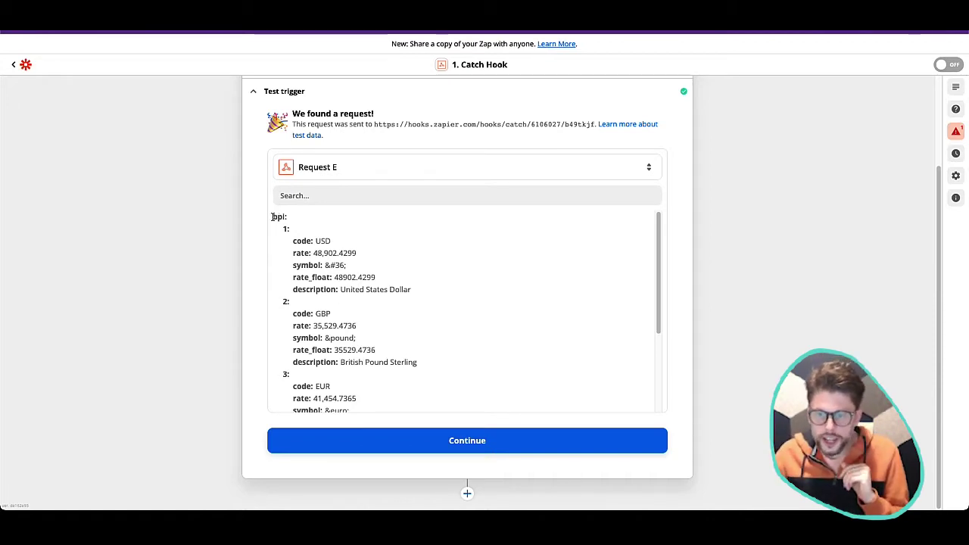
pyautogui.moveTo(272, 217); pyautogui.dragTo(283, 218)
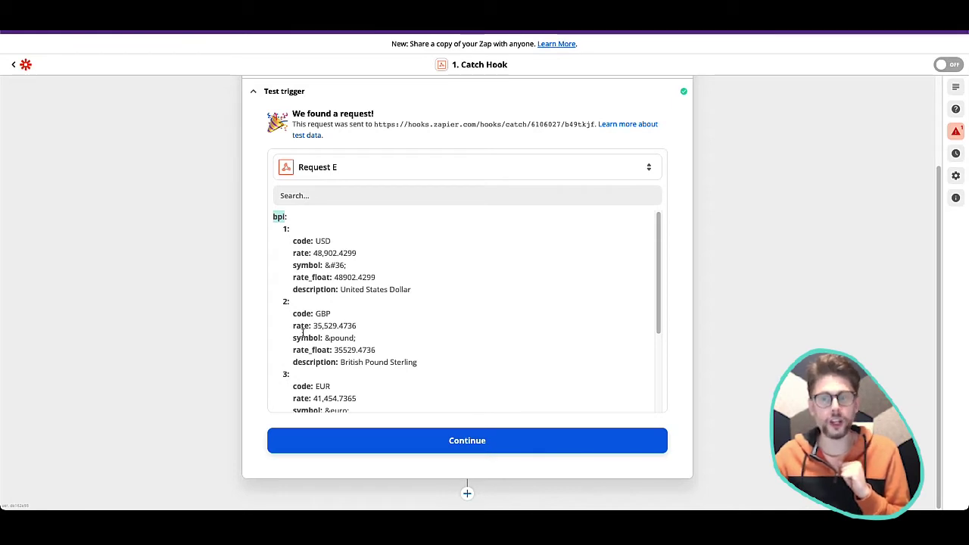
pyautogui.scroll(-2, 294, 361)
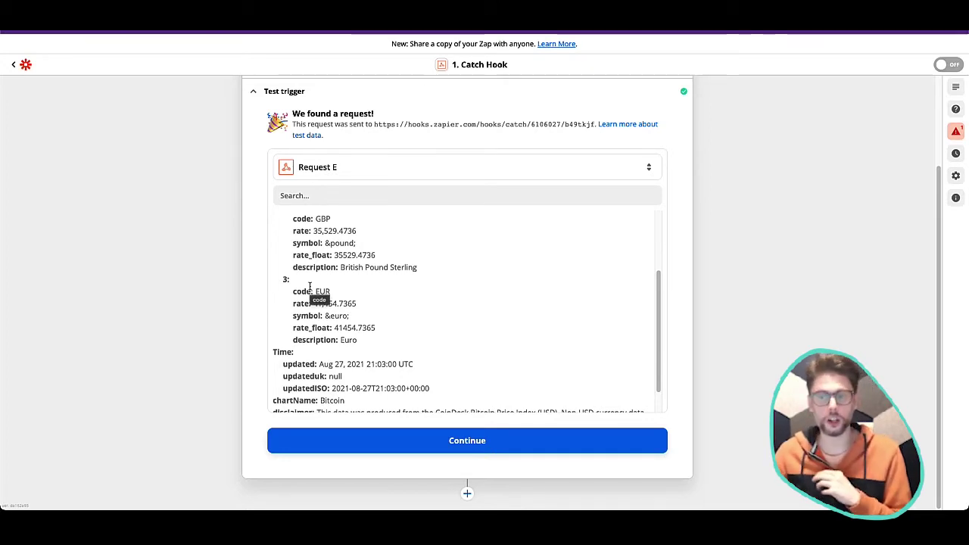
# - Finish the trigger test and add an Airtable action with the Create Record event
pyautogui.click(441, 439)
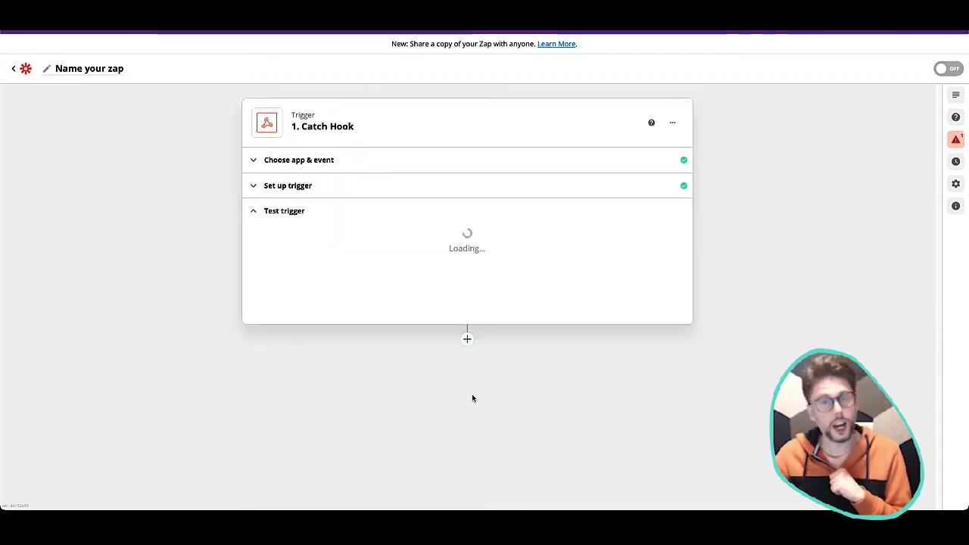
pyautogui.click(467, 264)
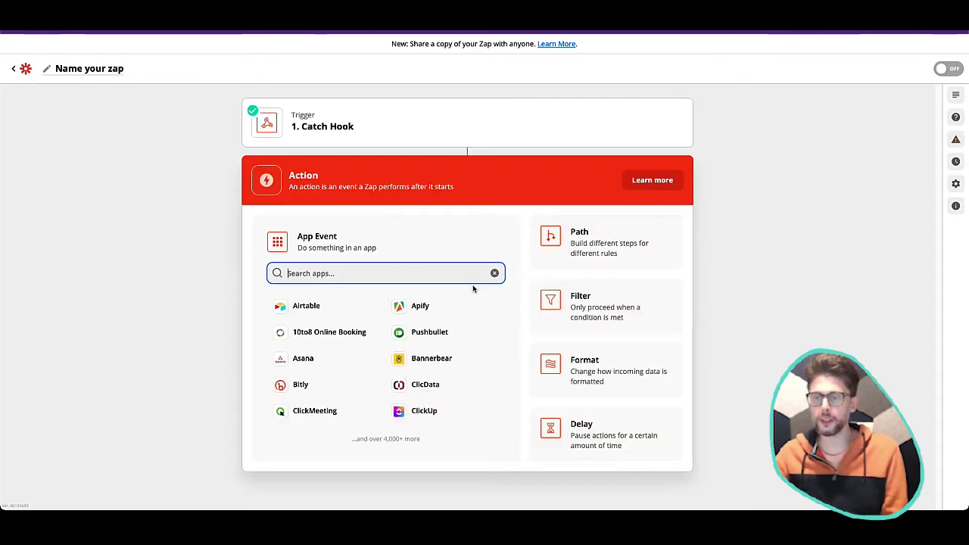
pyautogui.click(373, 305)
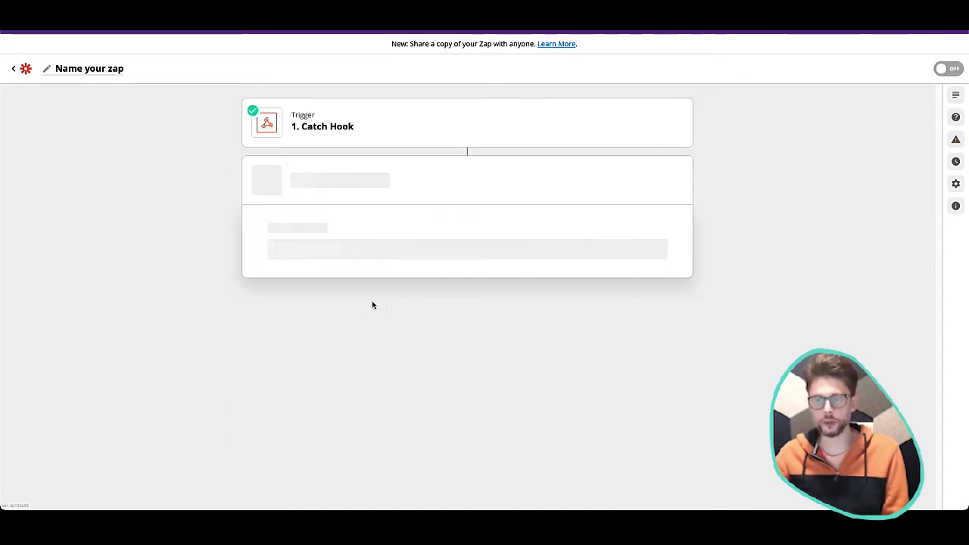
pyautogui.click(366, 335)
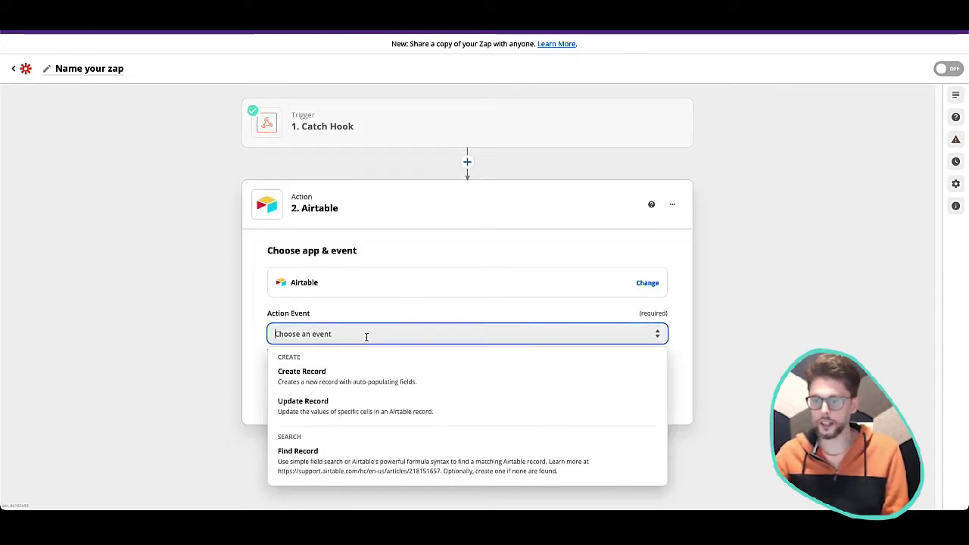
pyautogui.click(398, 377)
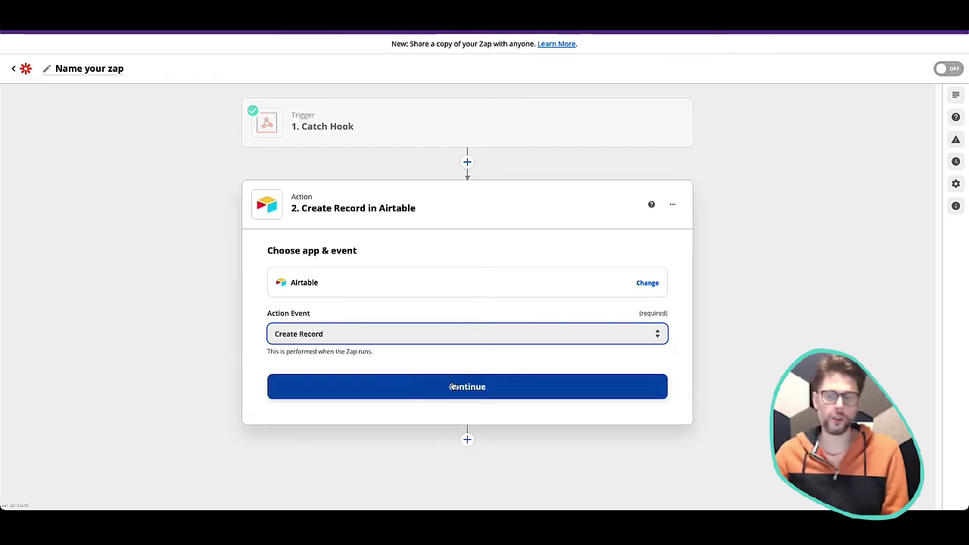
pyautogui.click(451, 386)
# - Choose the connected Airtable account, not the Legacy one, for the Create Record action
pyautogui.click(347, 324)
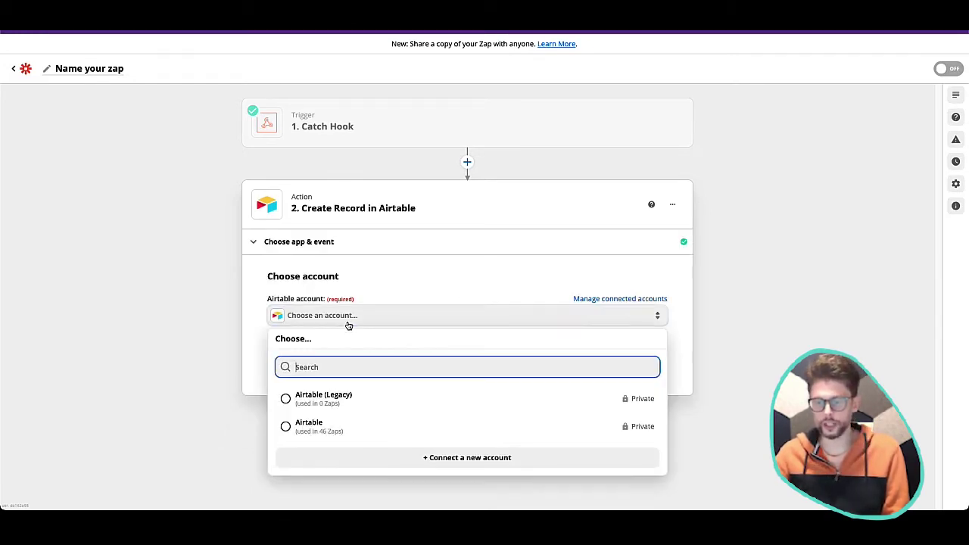
pyautogui.click(396, 426)
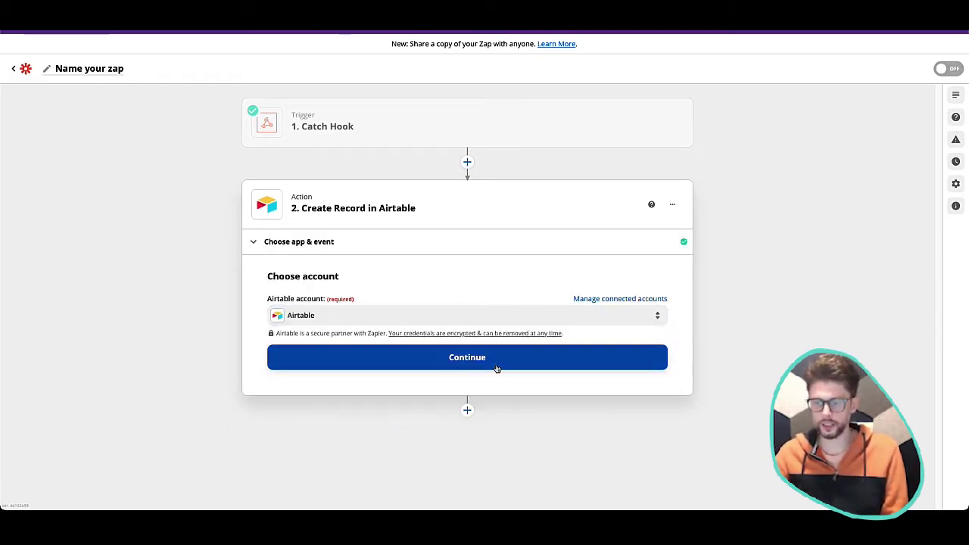
pyautogui.click(496, 369)
# - Set the record's base to My Bitcoin base and its table to Table 1
pyautogui.click(345, 323)
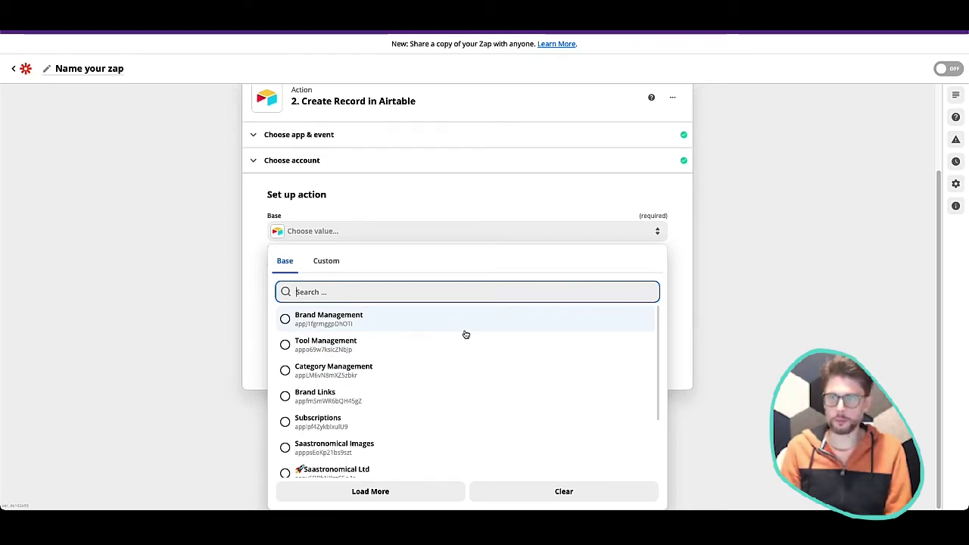
pyautogui.write('bitcoi')
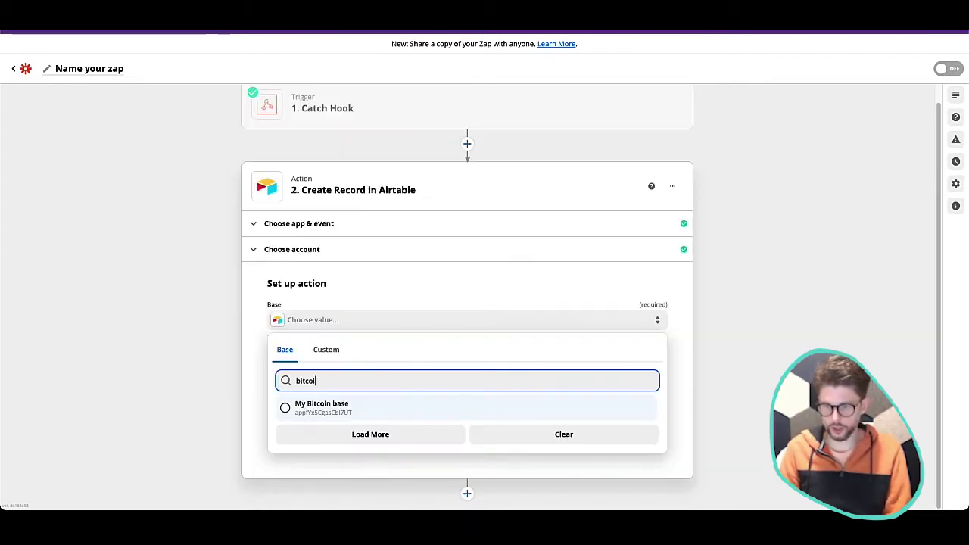
pyautogui.click(369, 404)
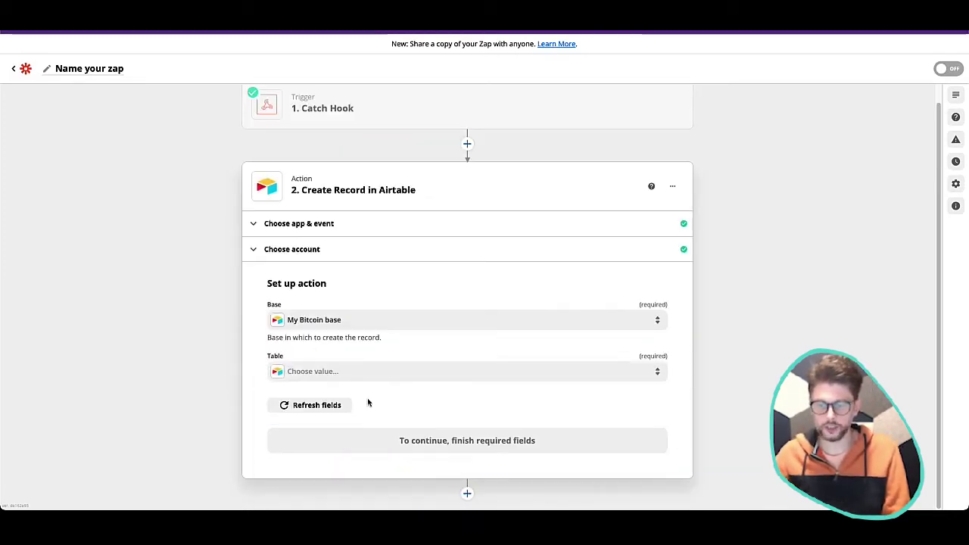
pyautogui.click(392, 373)
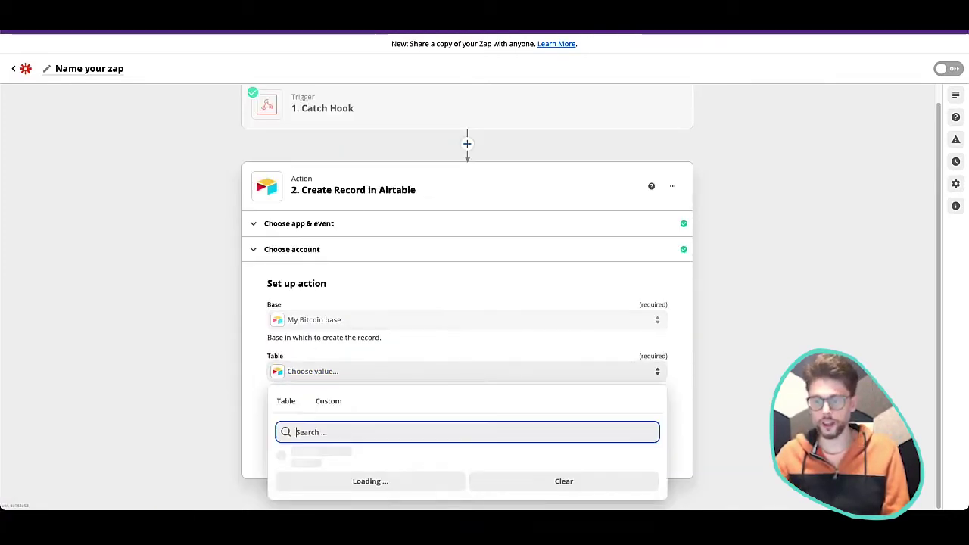
pyautogui.click(314, 455)
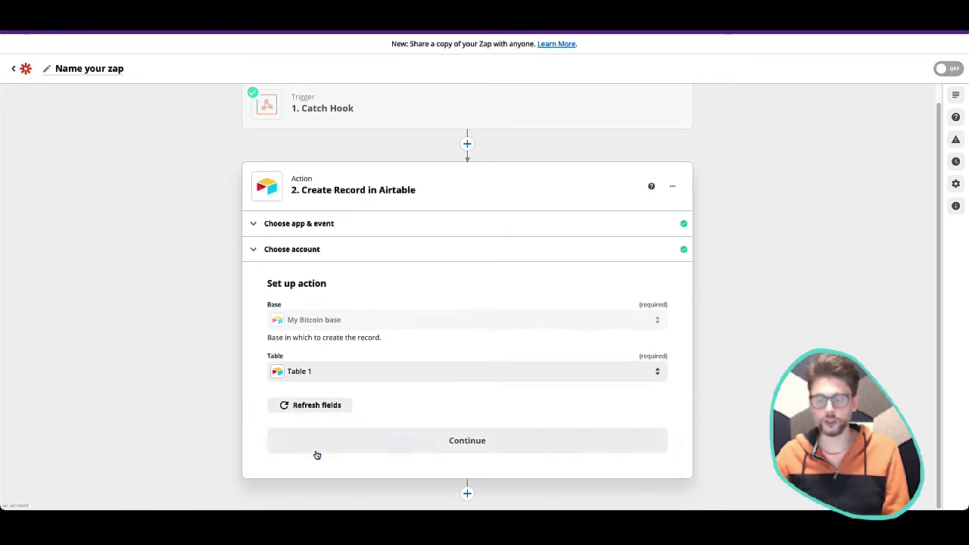
pyautogui.click(468, 442)
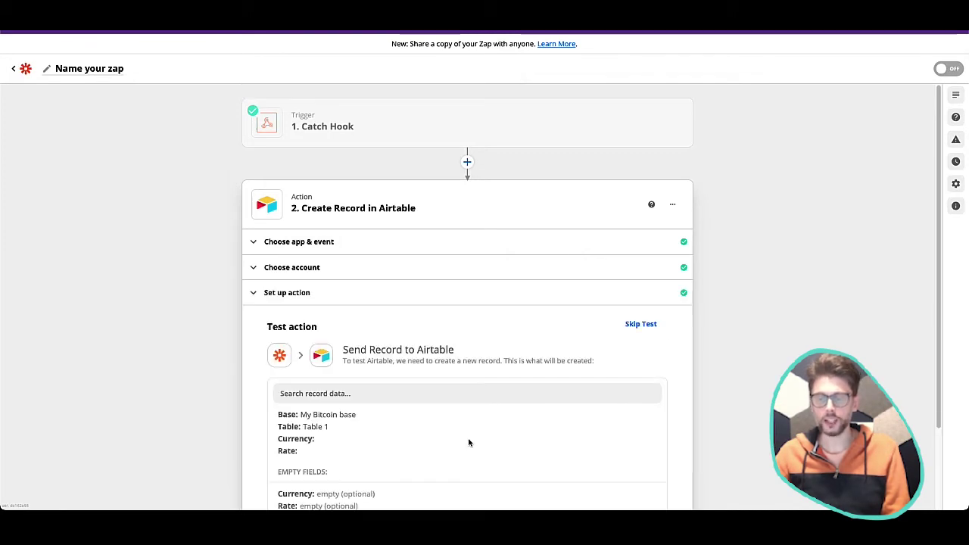
# - Return to the Airtable action's setup and open the data choices for the Currency field
pyautogui.click(352, 173)
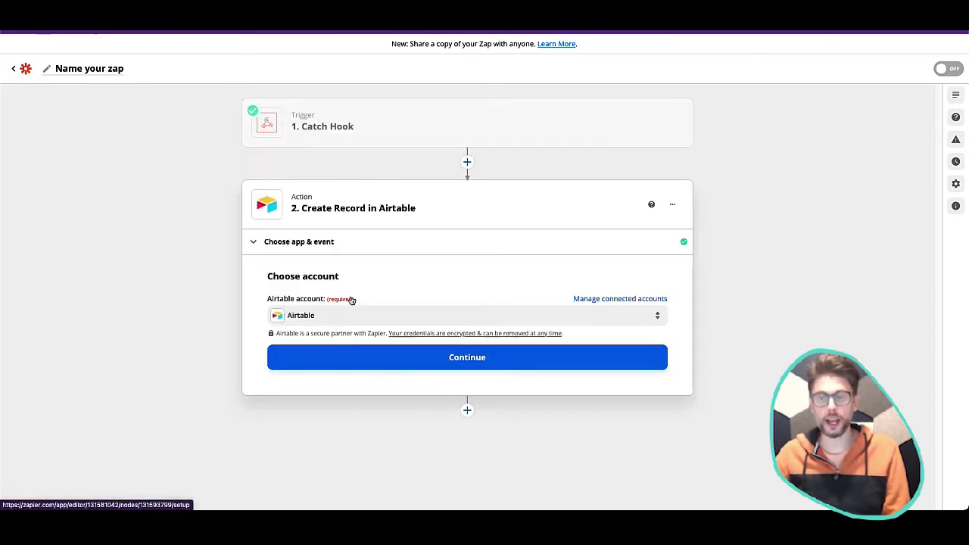
pyautogui.click(378, 355)
pyautogui.click(270, 333)
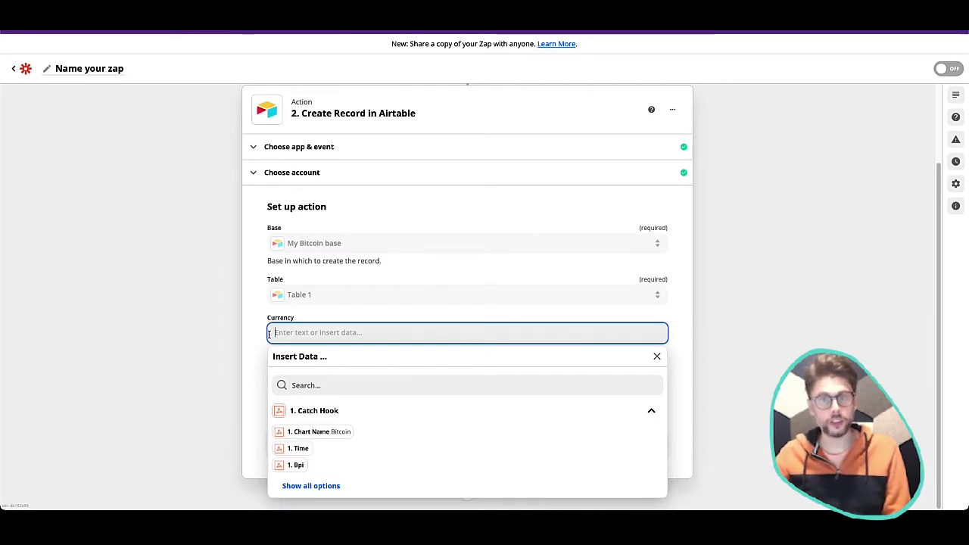
pyautogui.click(147, 338)
pyautogui.click(333, 330)
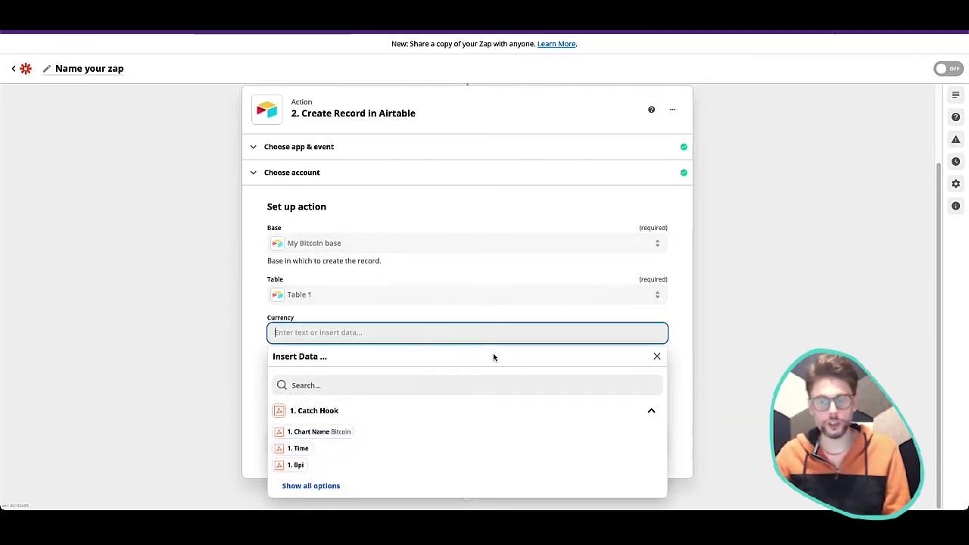
# - Search the Currency field's data choices for "curr", look through all Catch Hook options, and close the list without inserting anything
pyautogui.click(361, 388)
pyautogui.write('curr')
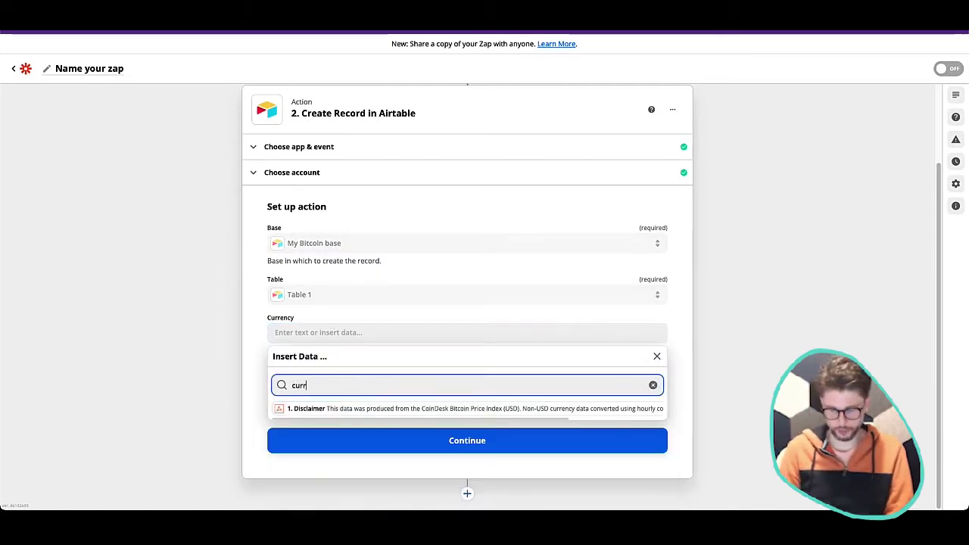
pyautogui.press('BackSpace')
pyautogui.press('BackSpace')
pyautogui.press('BackSpace')
pyautogui.press('BackSpace')
pyautogui.click(333, 486)
pyautogui.scroll(-5, 504, 413)
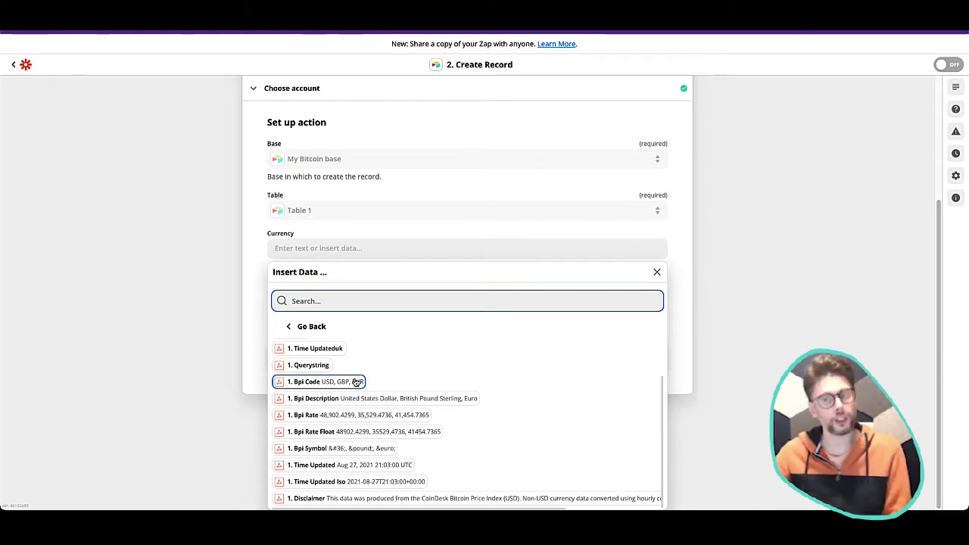
pyautogui.click(870, 308)
pyautogui.scroll(3, 870, 308)
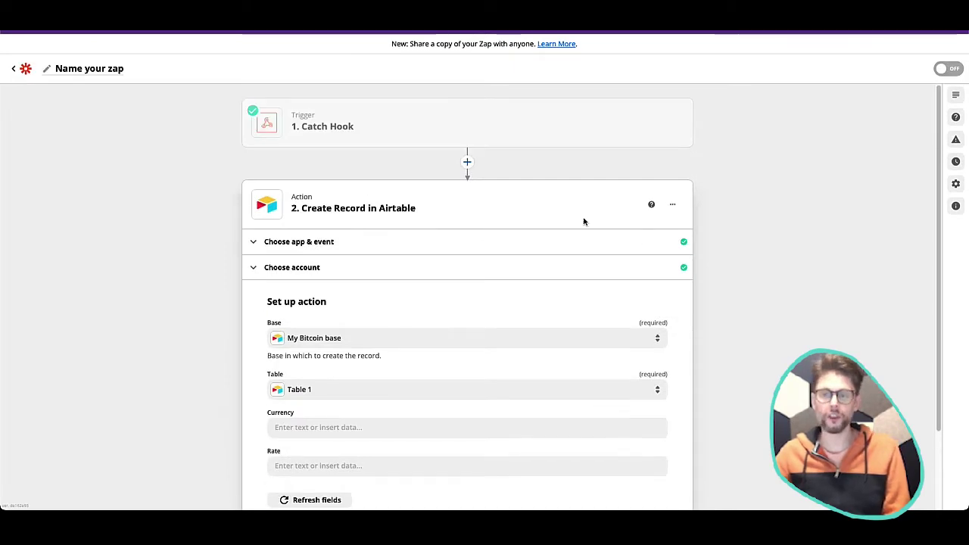
# - Insert a Formatter by Zapier step between the Catch Hook trigger and the Airtable action, with Utilities as its event
pyautogui.click(467, 162)
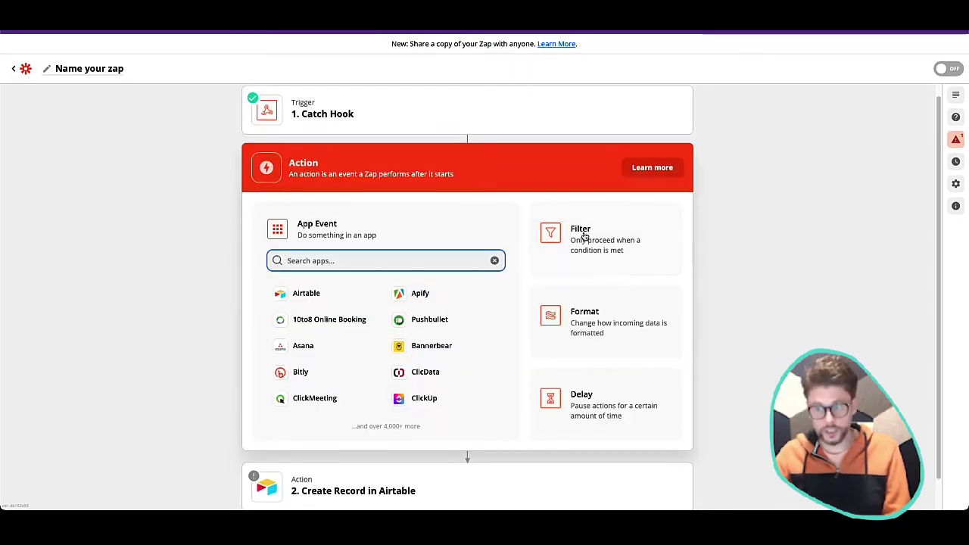
pyautogui.click(589, 319)
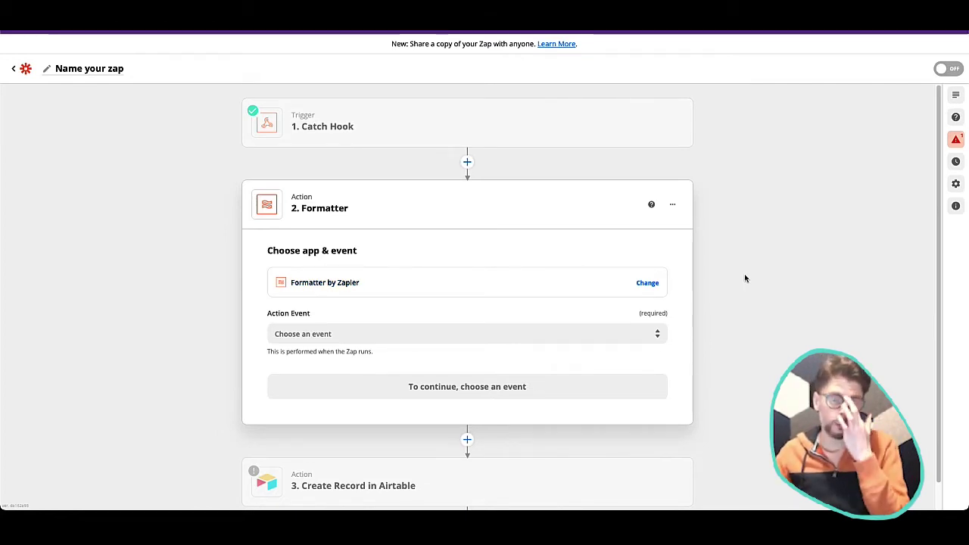
pyautogui.click(655, 333)
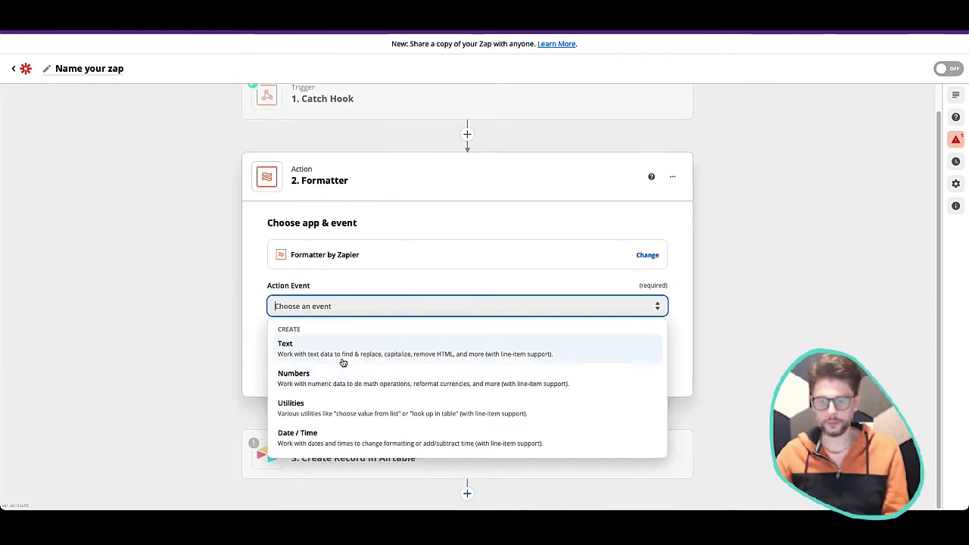
pyautogui.click(415, 409)
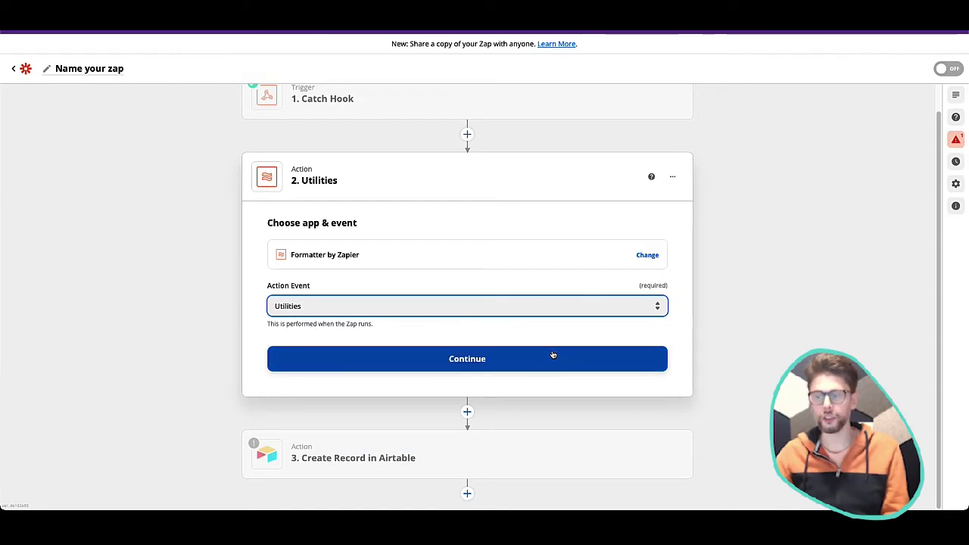
pyautogui.click(553, 357)
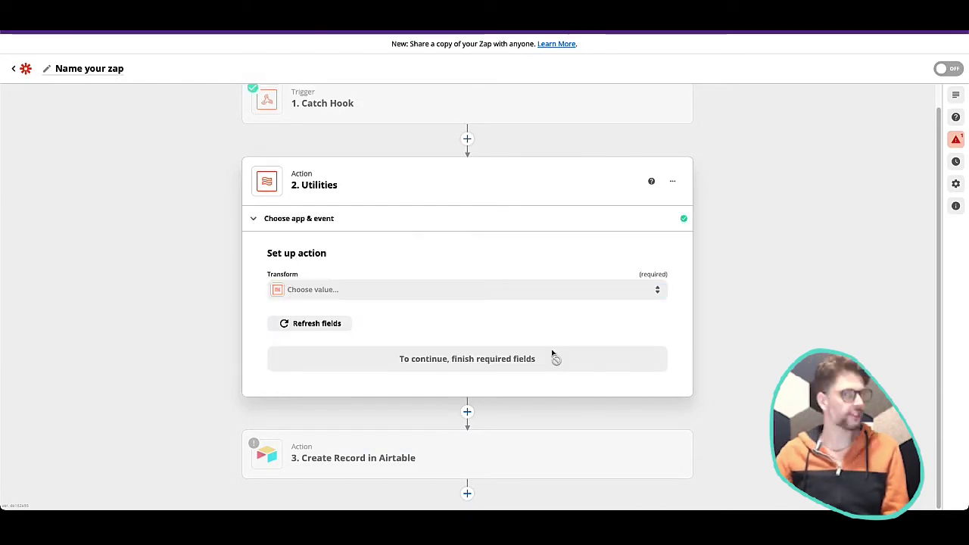
# - Set the Utilities transform to Line-item to Text and insert the Catch Hook's Bpi Code and Bpi Rate into its Input
pyautogui.click(382, 298)
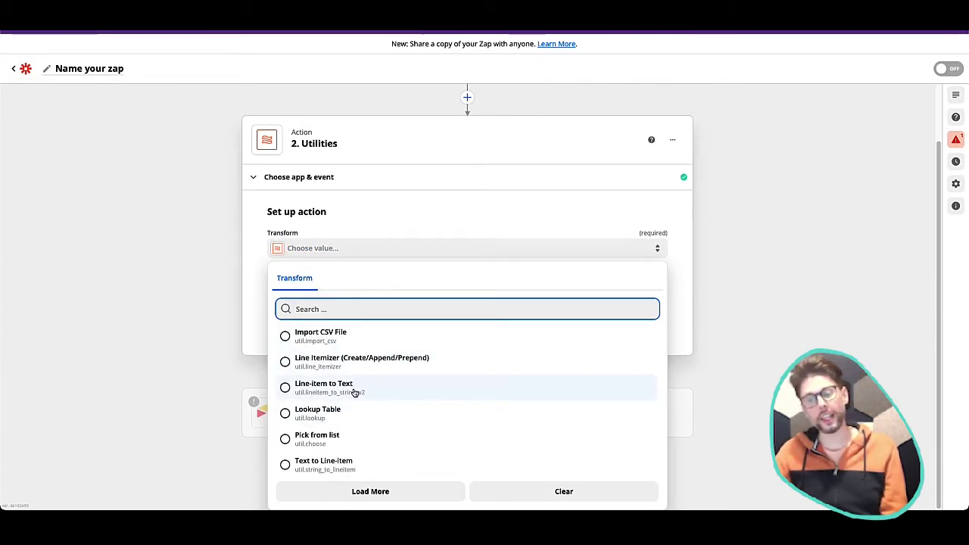
pyautogui.click(355, 392)
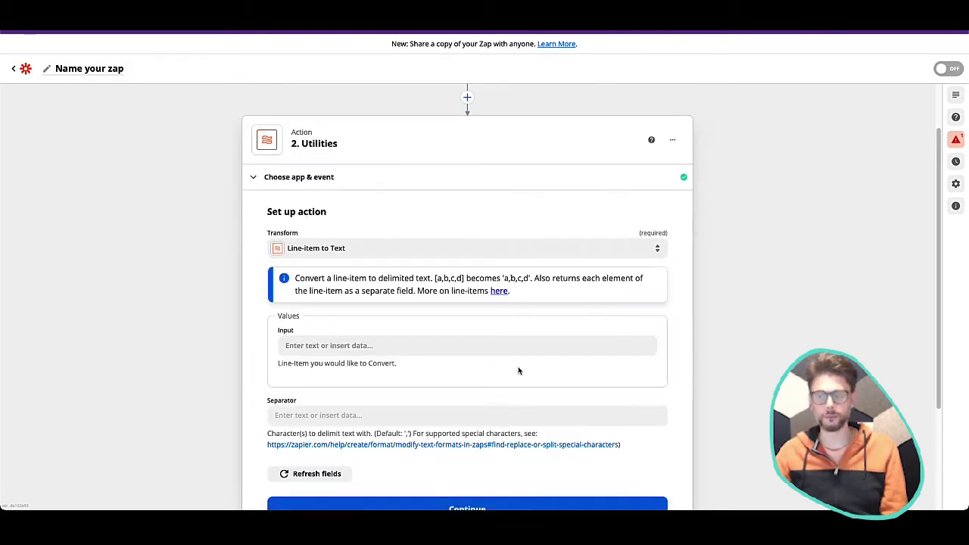
pyautogui.click(424, 346)
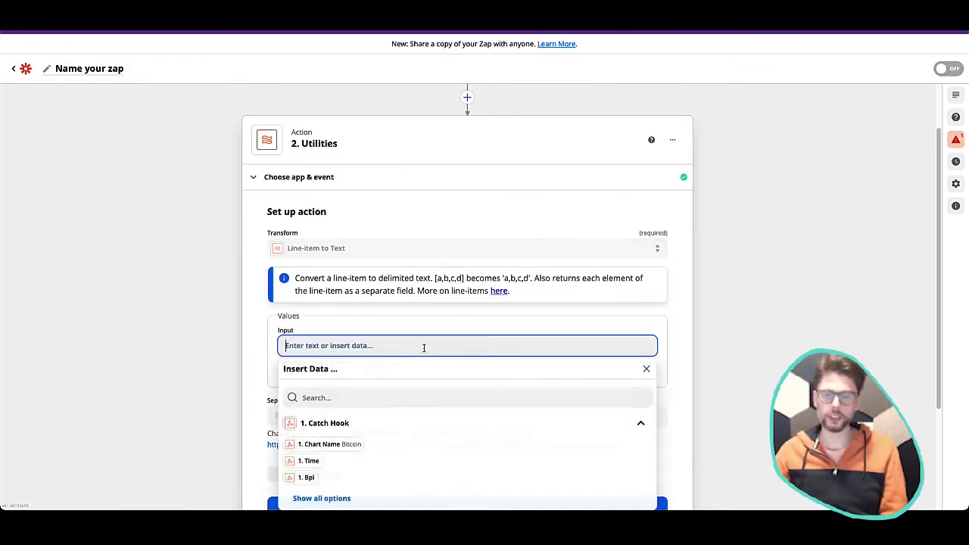
pyautogui.scroll(-2, 664, 372)
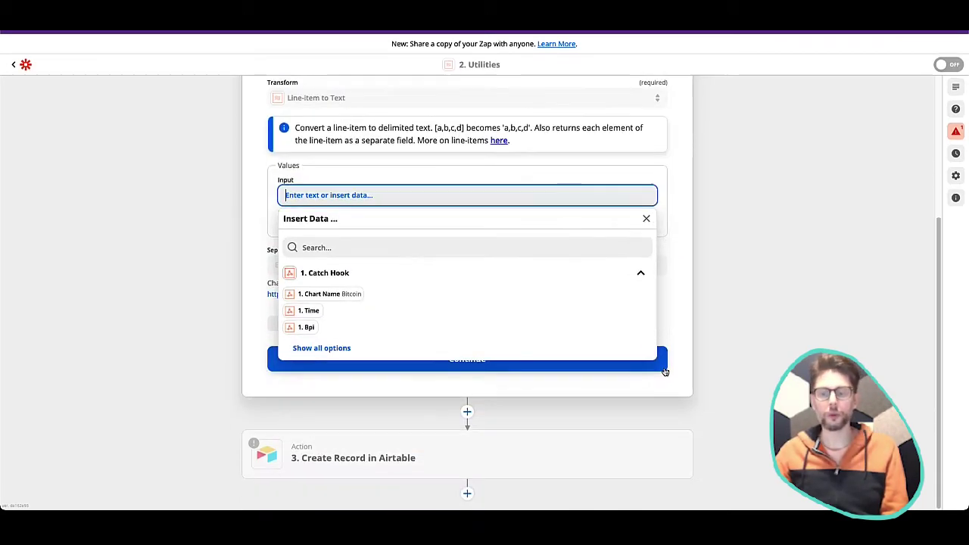
pyautogui.click(346, 348)
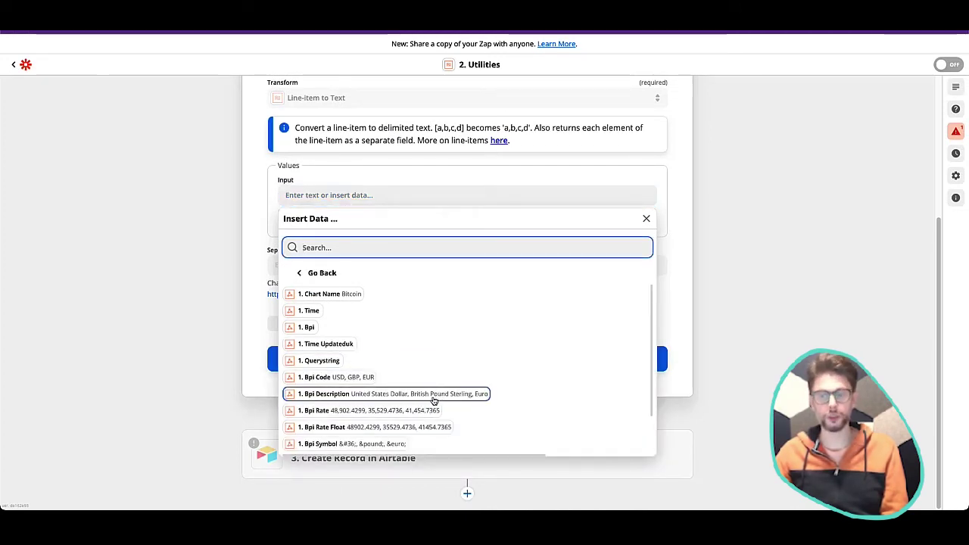
pyautogui.click(357, 383)
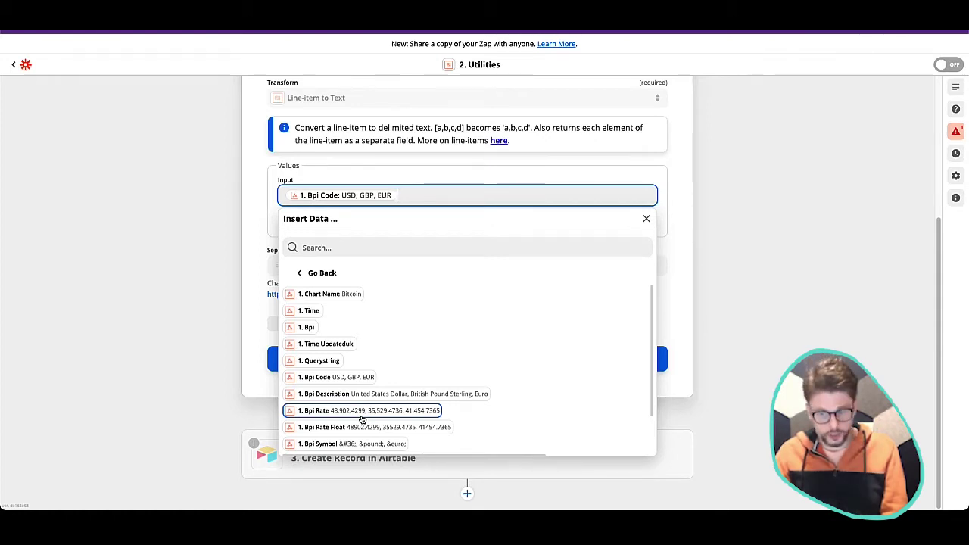
pyautogui.click(362, 416)
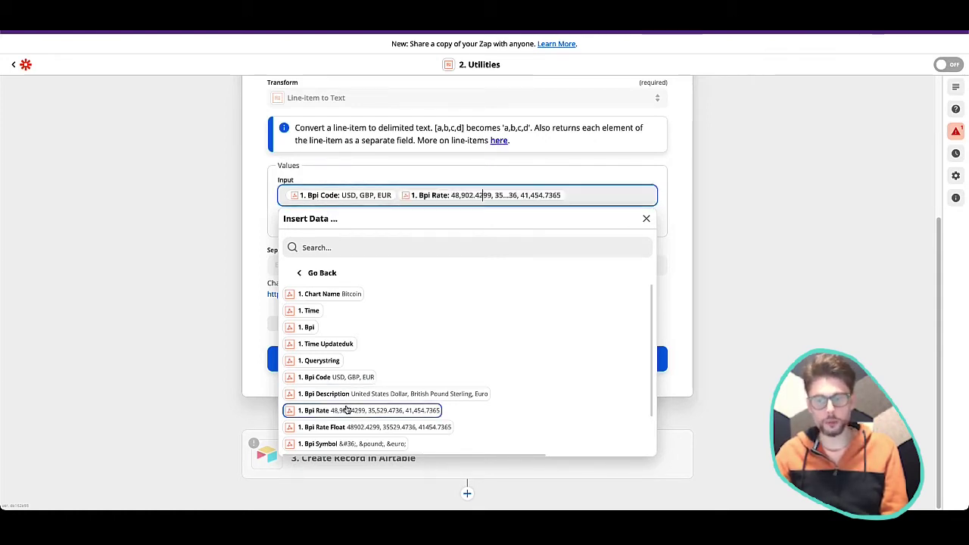
pyautogui.click(703, 309)
# - Enter *** between Bpi Code and Bpi Rate in the Input value
pyautogui.click(611, 194)
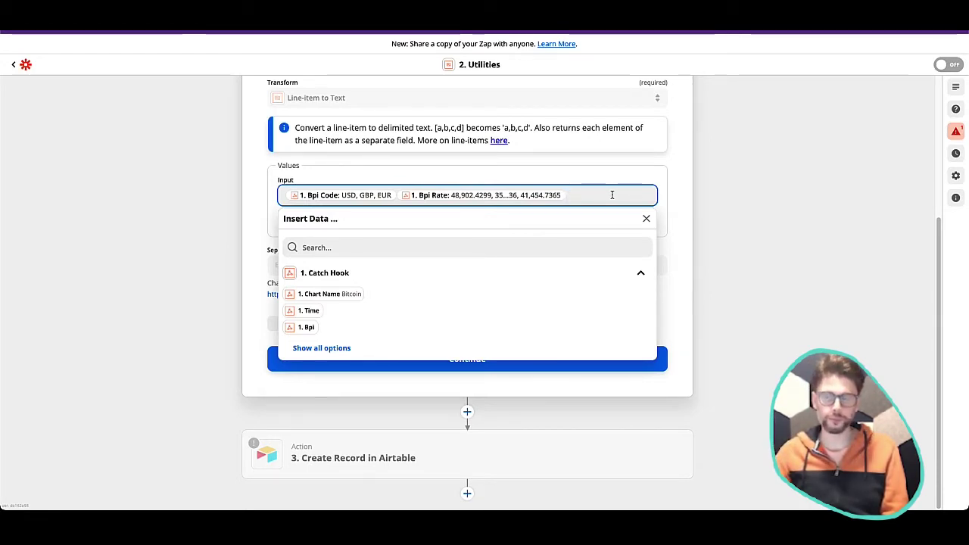
pyautogui.press('Left')
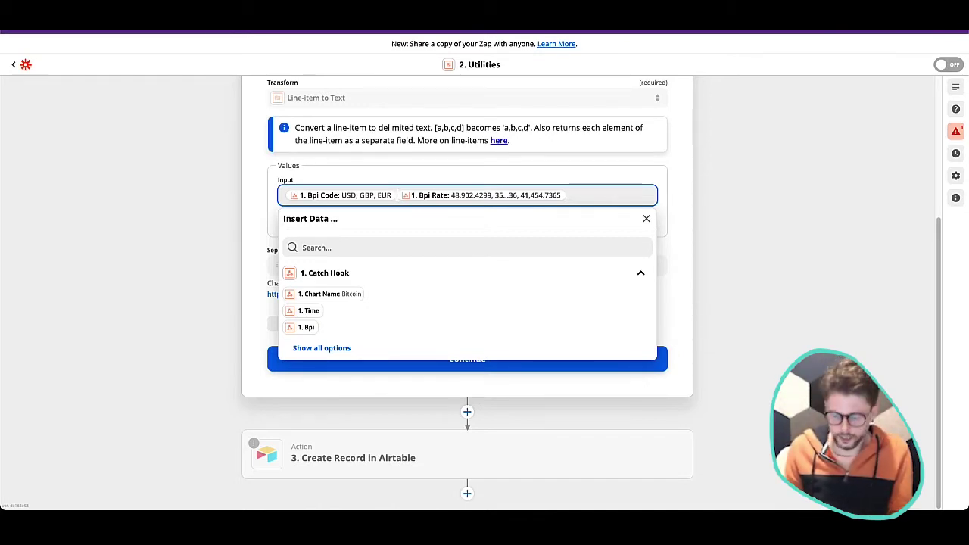
pyautogui.write('***')
pyautogui.press('BackSpace')
pyautogui.press('BackSpace')
pyautogui.press('BackSpace')
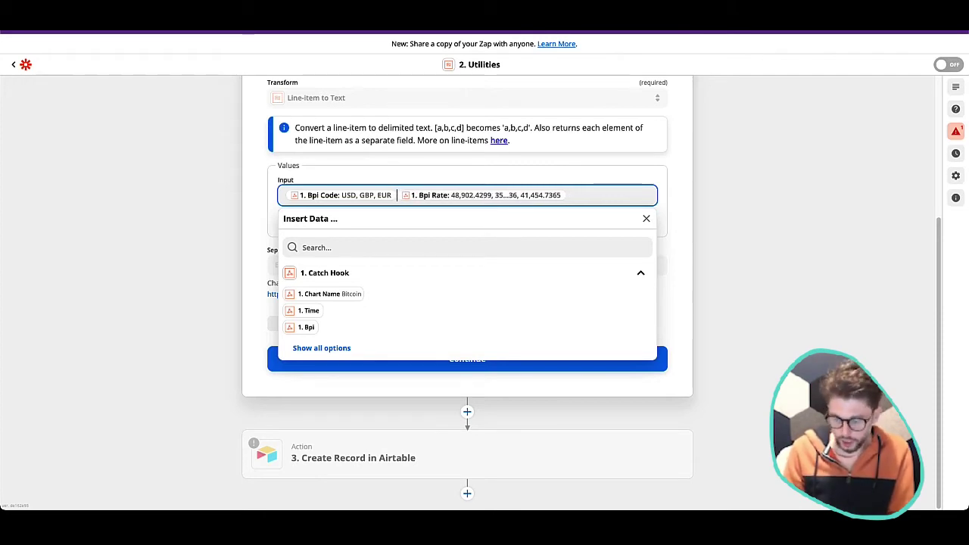
pyautogui.write('*')
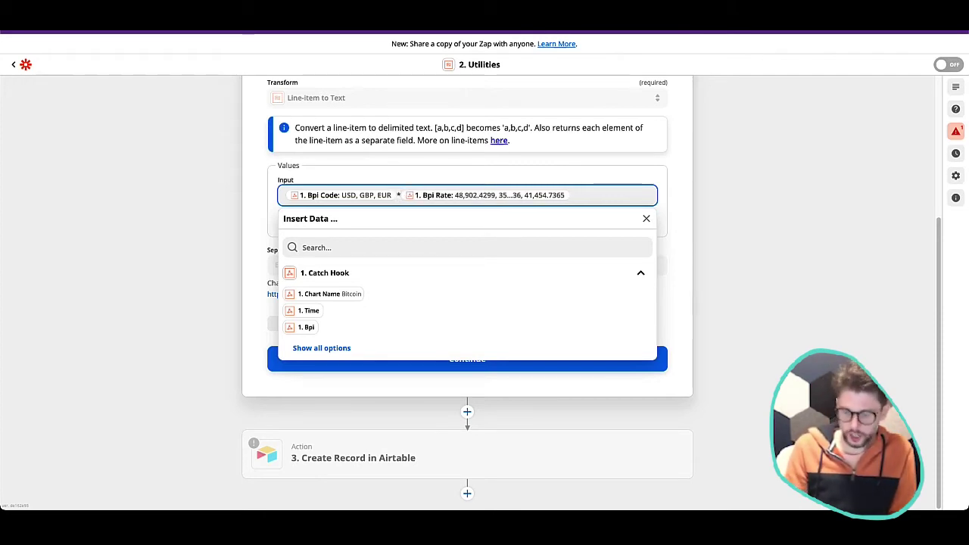
pyautogui.write('|*|')
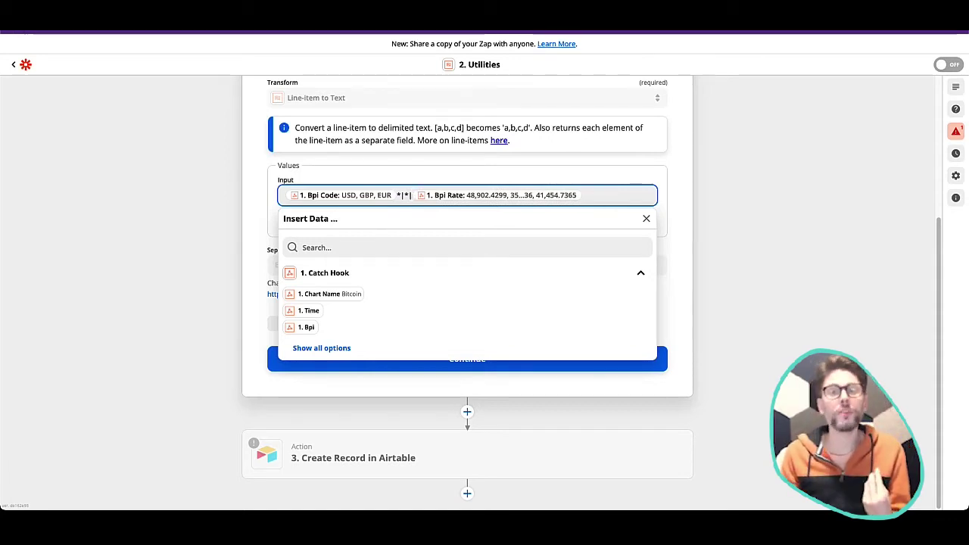
pyautogui.press('BackSpace')
pyautogui.press('BackSpace')
pyautogui.press('BackSpace')
pyautogui.write('**')
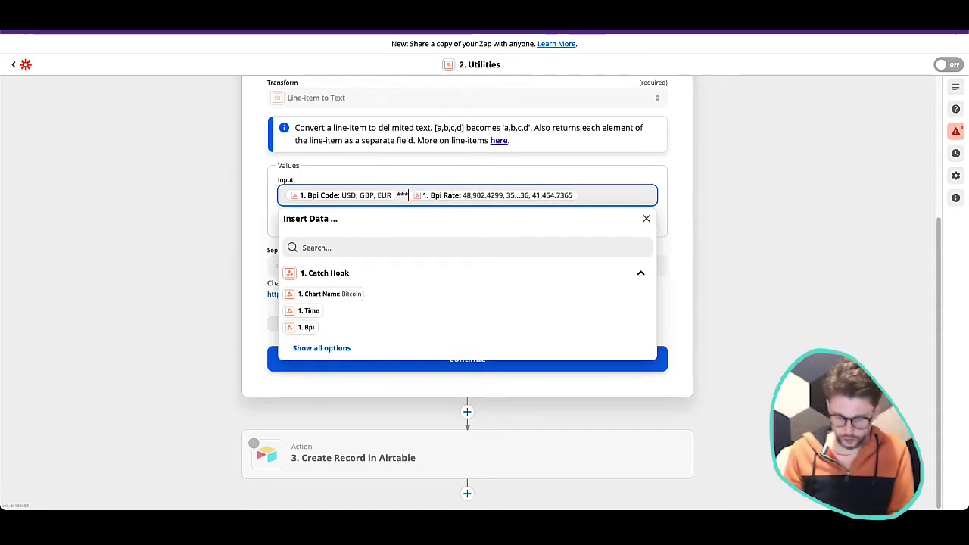
pyautogui.click(806, 192)
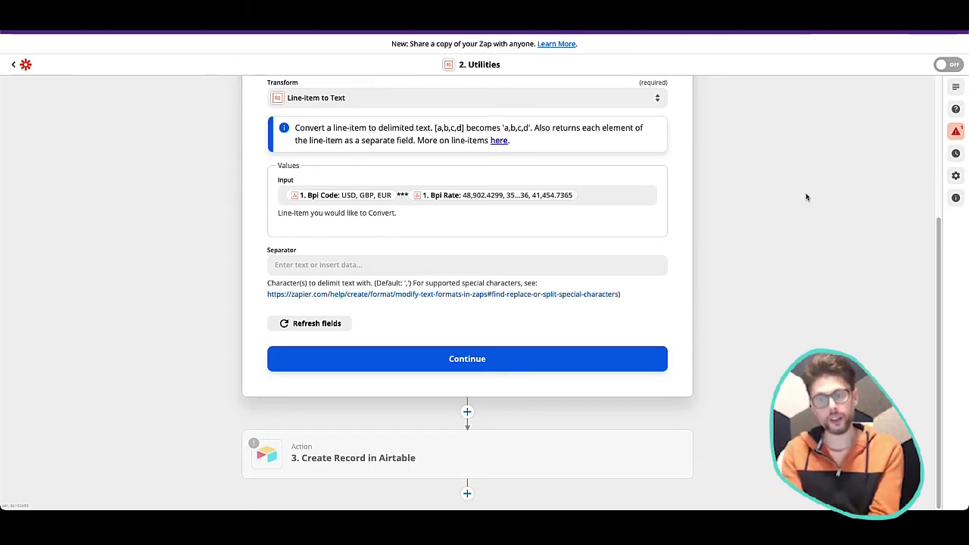
# - Set the Separator to ||| and finish the Utilities action's setup
pyautogui.click(447, 256)
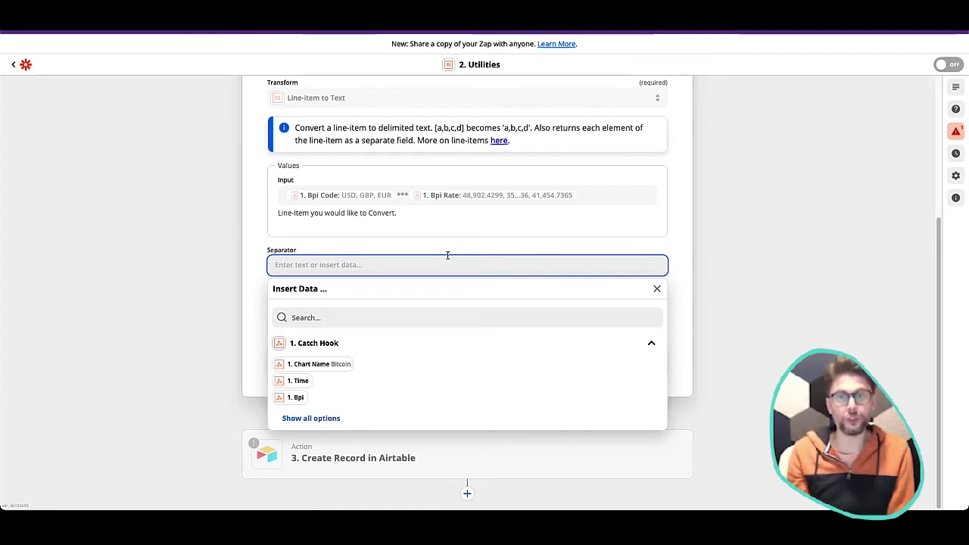
pyautogui.write('|||')
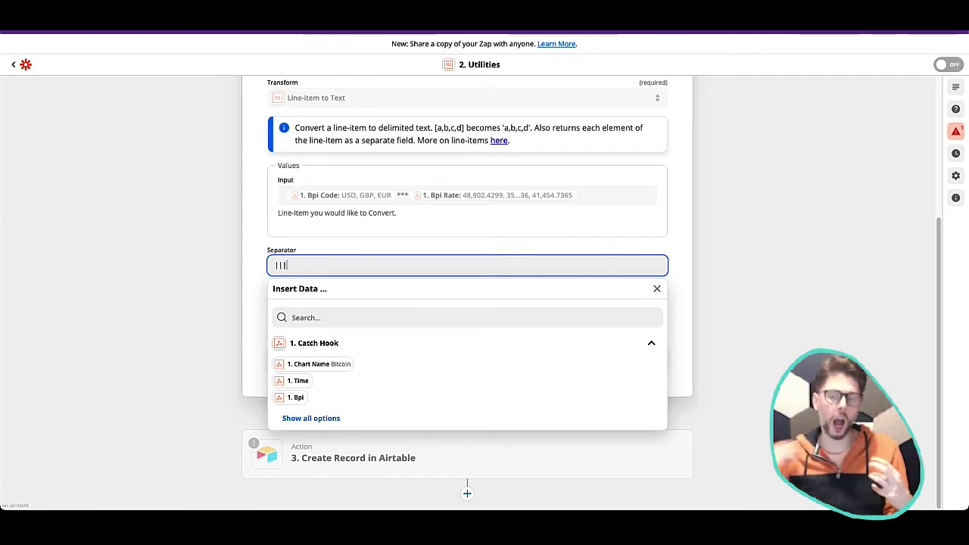
pyautogui.click(684, 184)
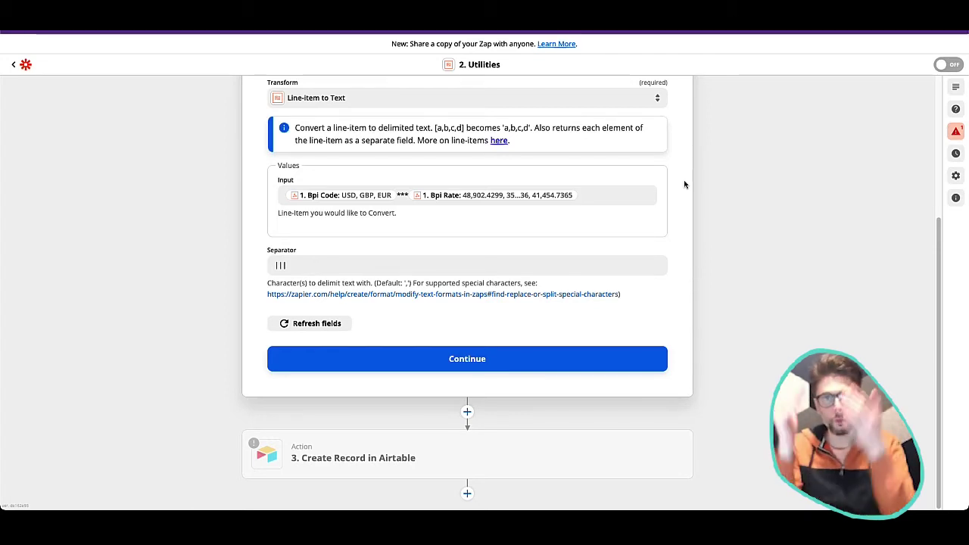
pyautogui.click(520, 352)
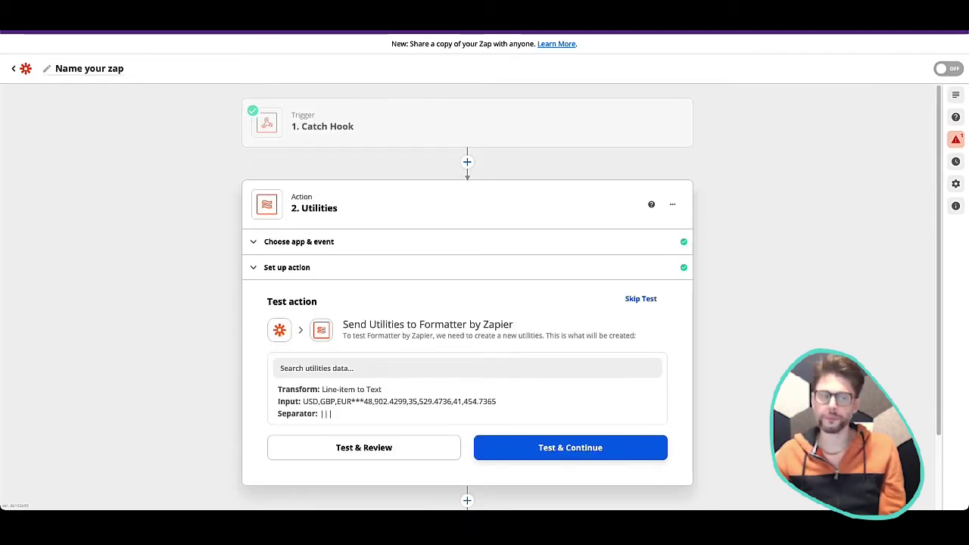
# - Test the Utilities action and review the currency and rate in the individual output items
pyautogui.scroll(-2, 725, 422)
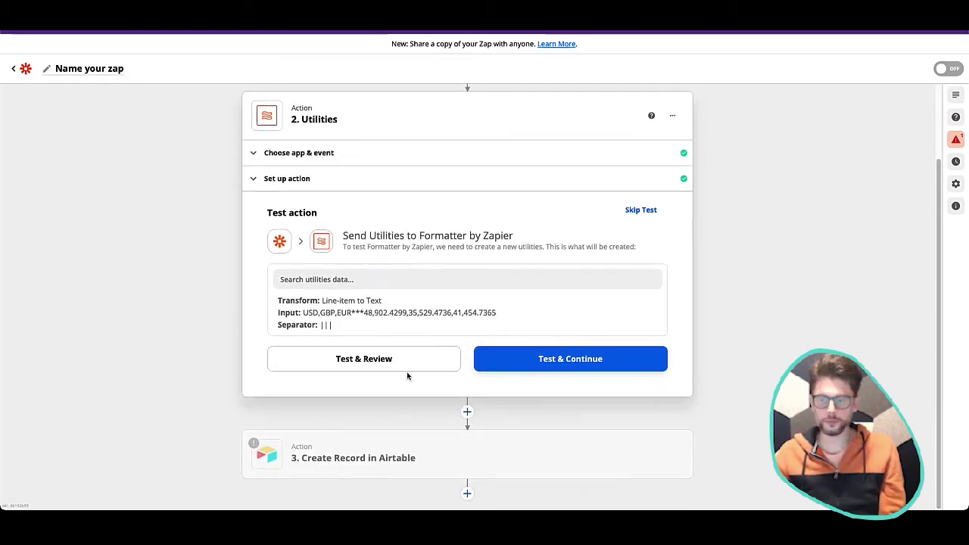
pyautogui.click(396, 368)
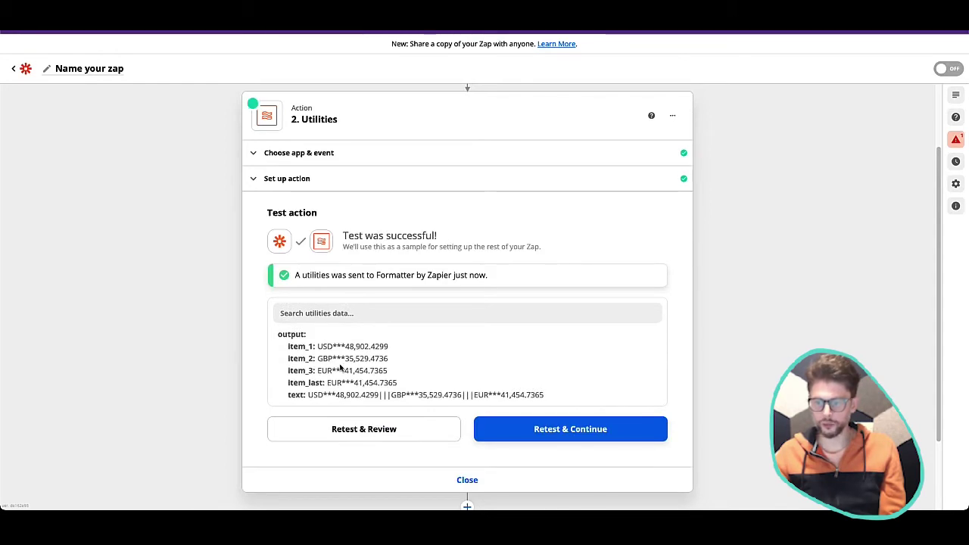
pyautogui.moveTo(318, 346); pyautogui.dragTo(398, 352)
pyautogui.click(338, 357)
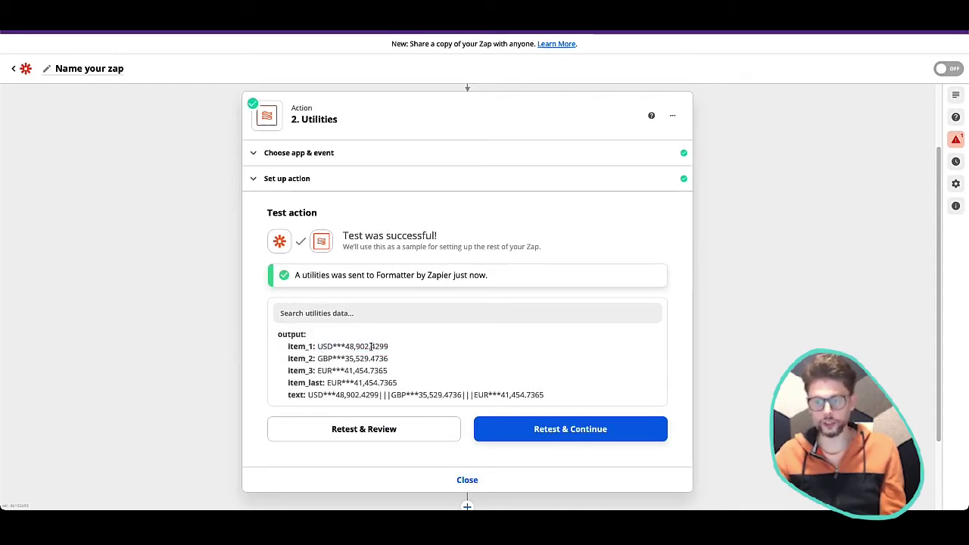
pyautogui.moveTo(348, 346); pyautogui.dragTo(388, 347)
pyautogui.click(341, 362)
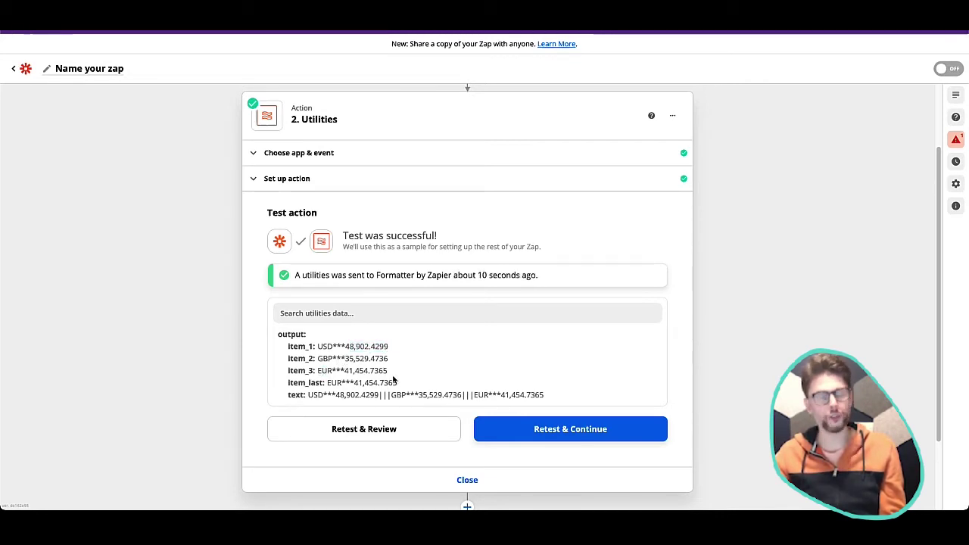
# - Retest the Utilities action, check the separators in the combined text output, and close the action
pyautogui.scroll(-1, 540, 326)
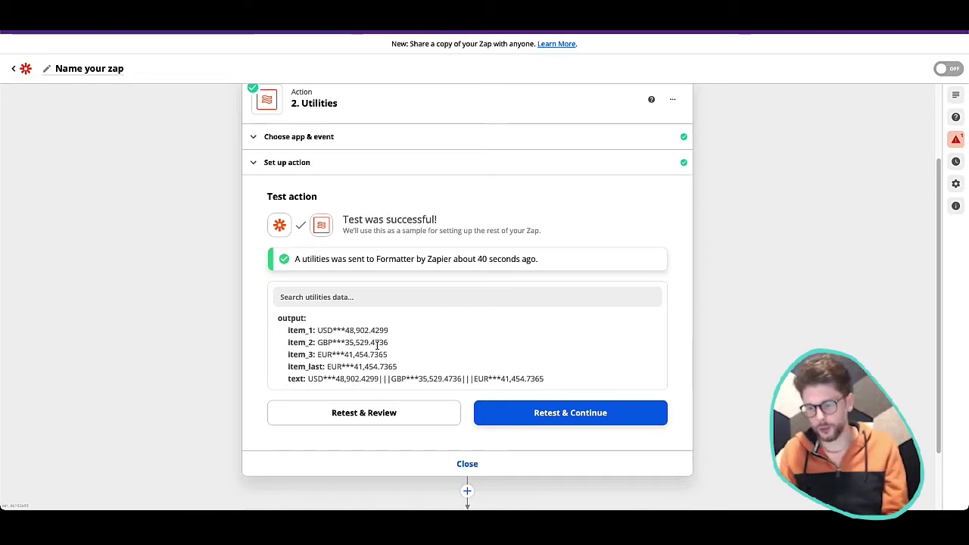
pyautogui.click(389, 418)
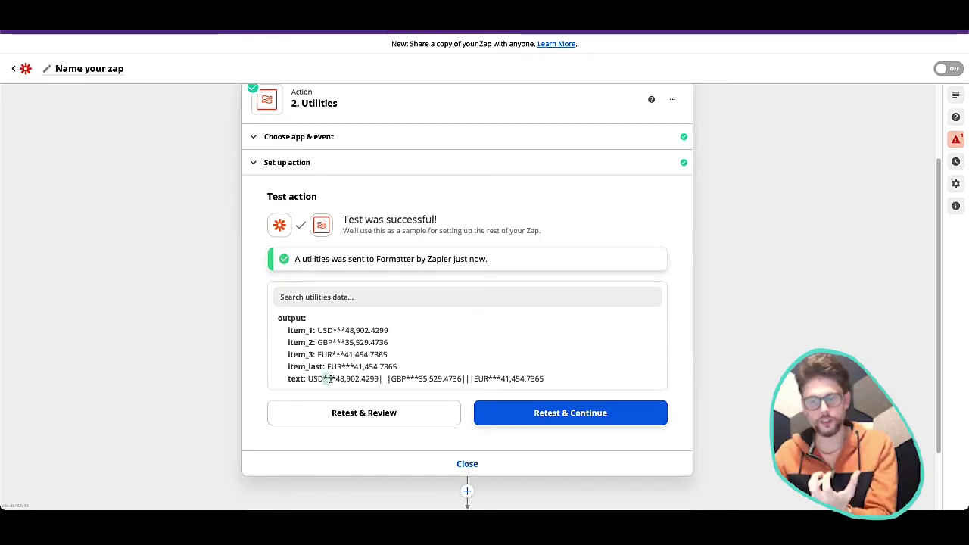
pyautogui.moveTo(378, 379); pyautogui.dragTo(390, 381)
pyautogui.click(383, 380)
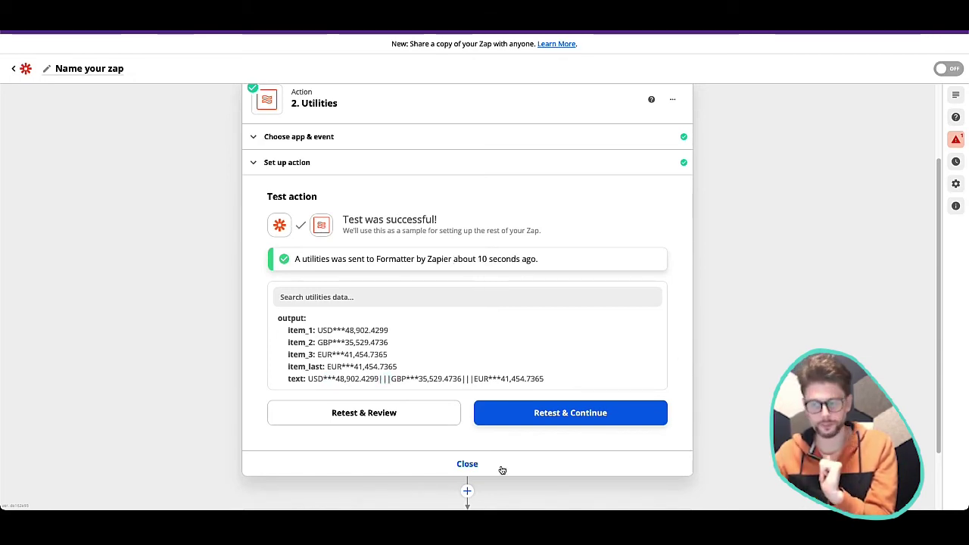
pyautogui.click(501, 469)
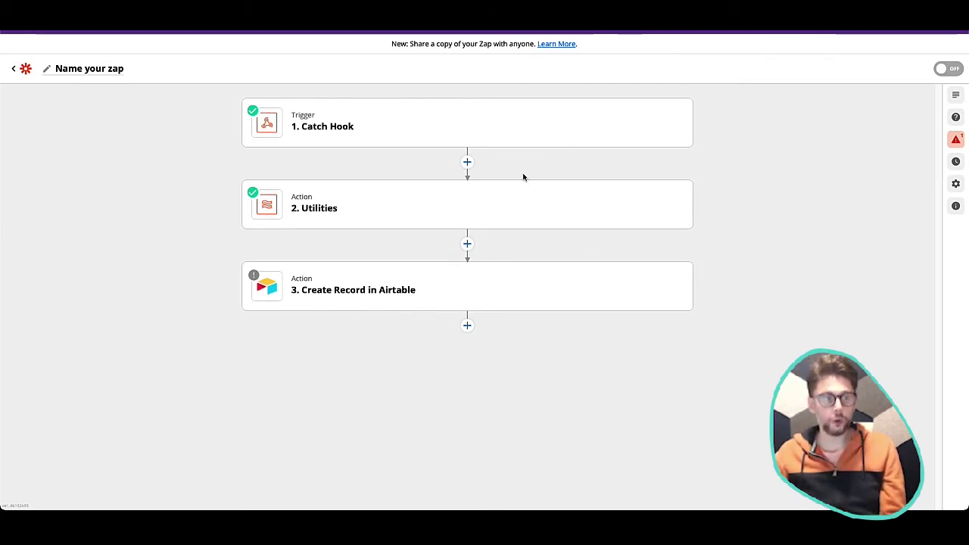
# - Insert a Code by Zapier step between the Utilities and Airtable actions, with Run Javascript as its event
pyautogui.click(467, 244)
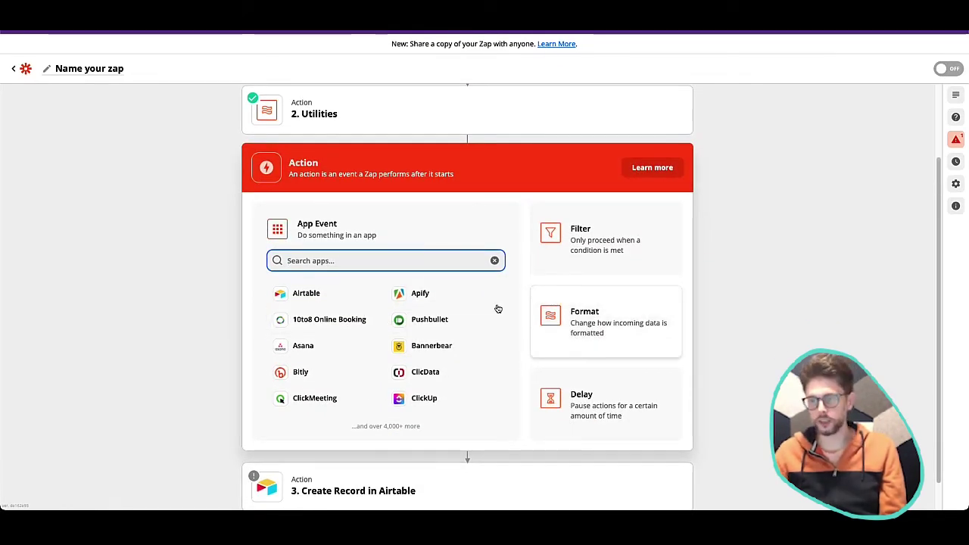
pyautogui.write('code')
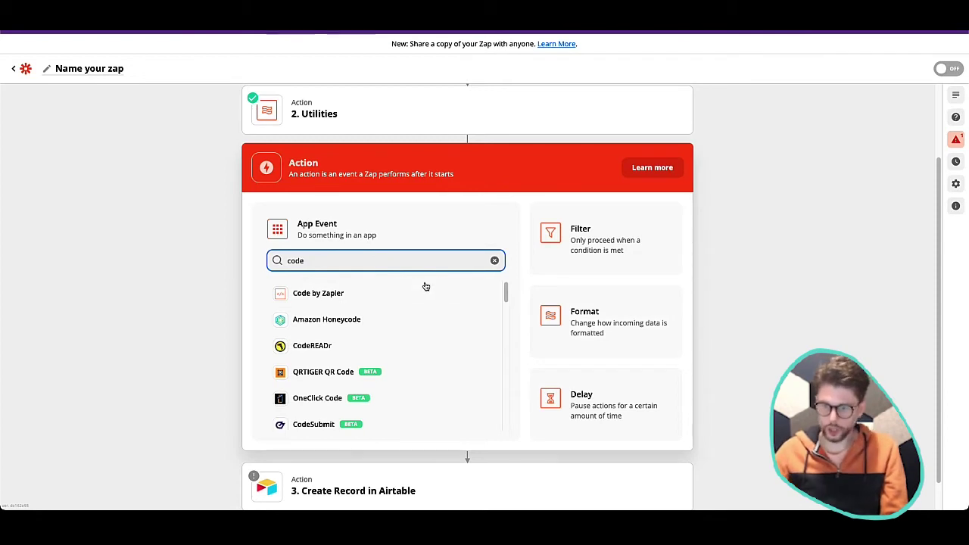
pyautogui.click(431, 291)
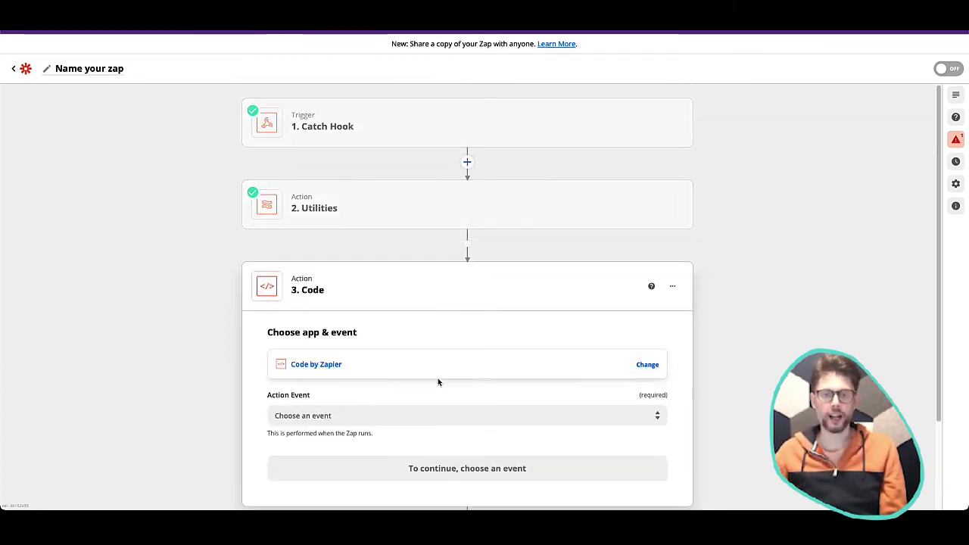
pyautogui.scroll(-2, 703, 420)
pyautogui.click(641, 313)
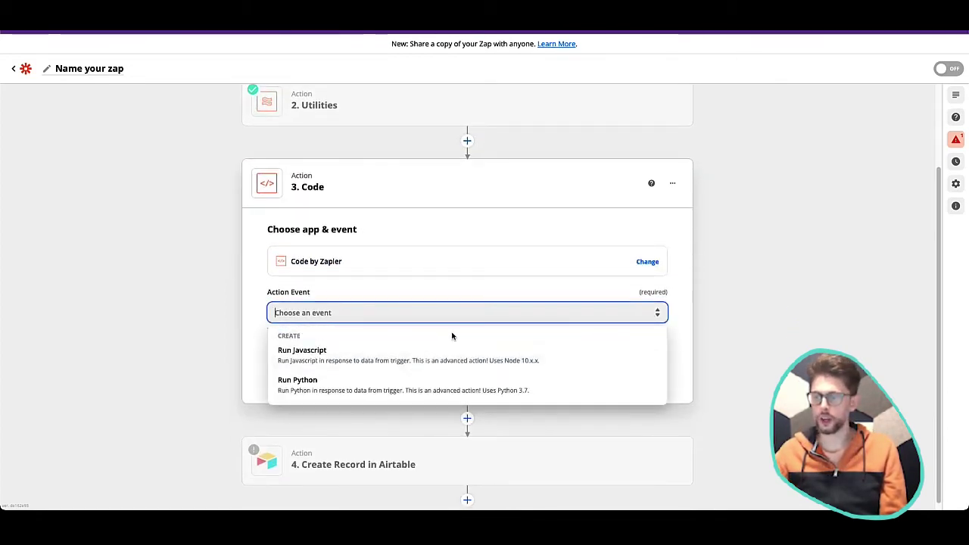
pyautogui.click(395, 358)
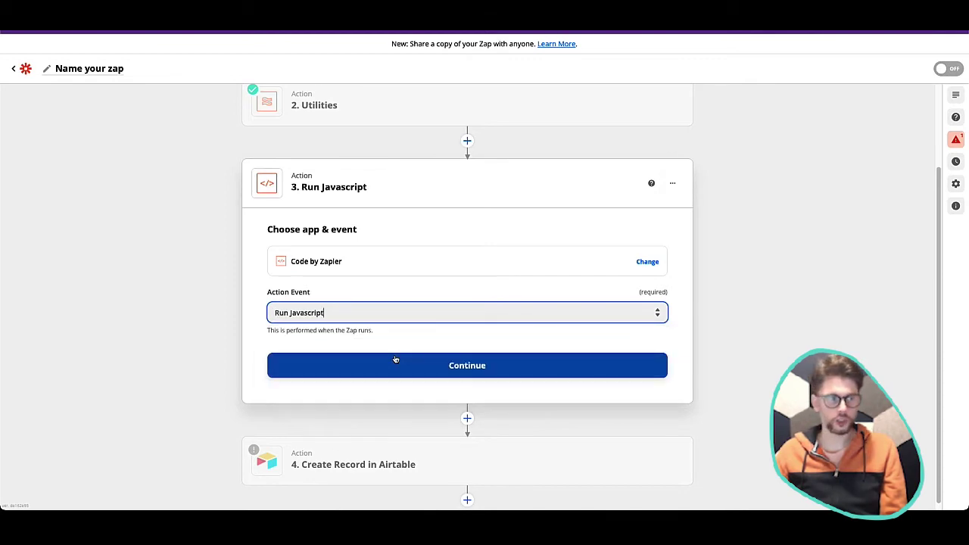
pyautogui.click(512, 365)
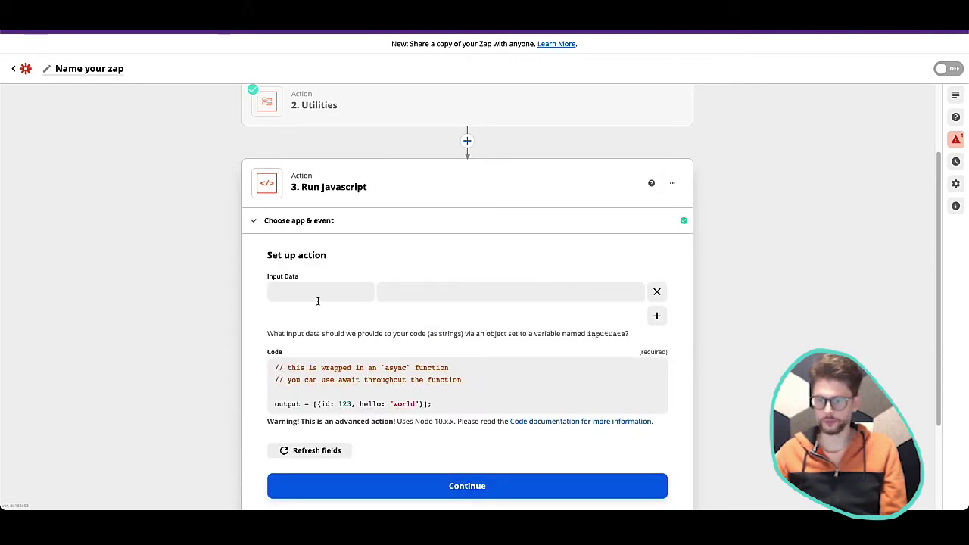
# - Add an input data entry named elephants to the Javascript action and map it to the Utilities step's Output Text
pyautogui.click(324, 291)
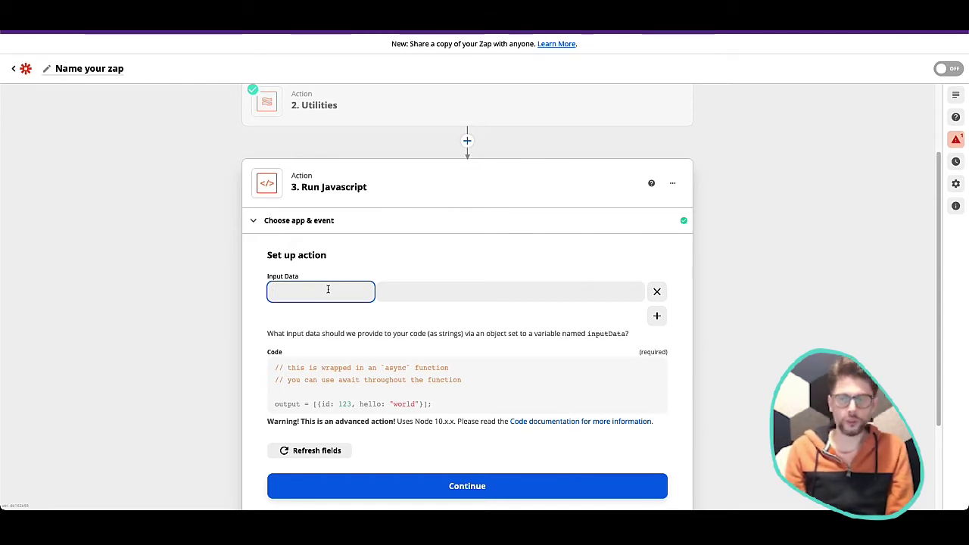
pyautogui.write('elephants')
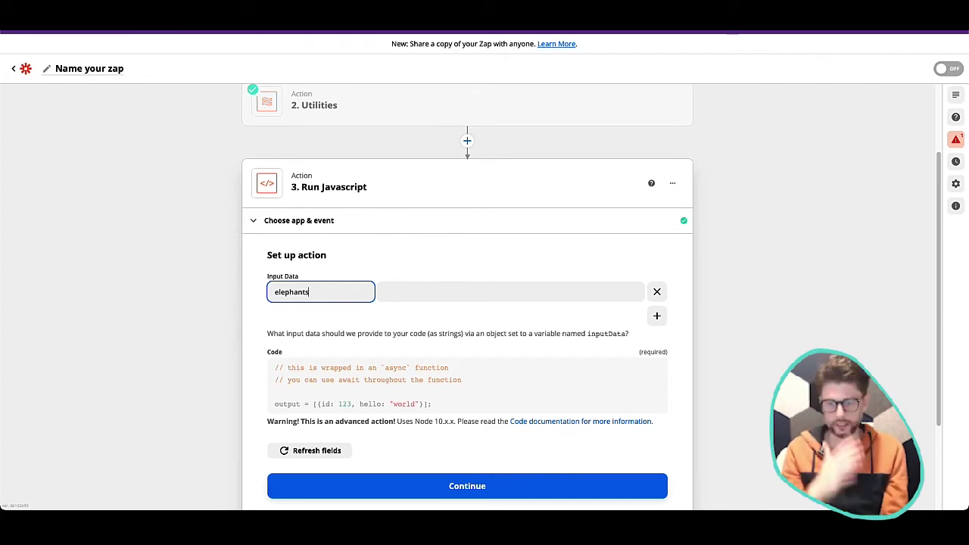
pyautogui.click(511, 291)
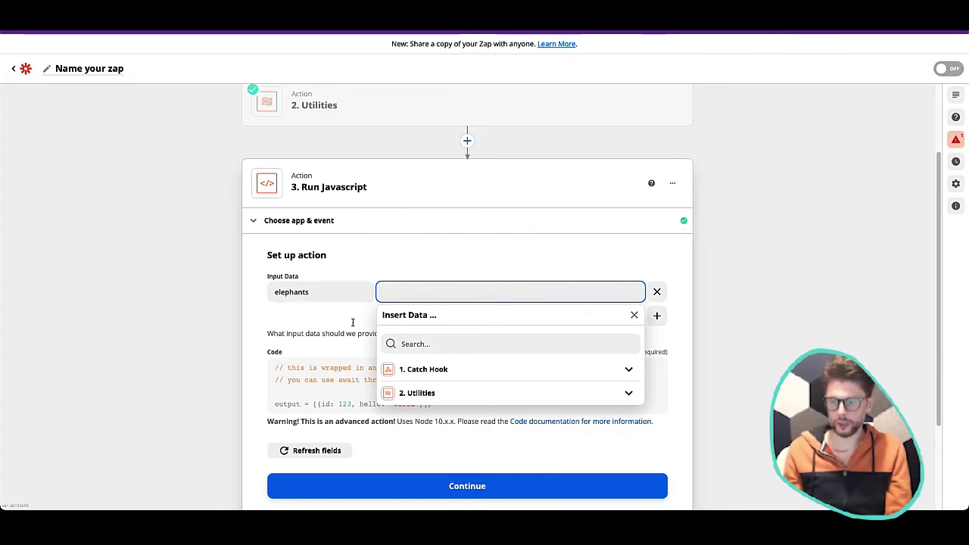
pyautogui.click(508, 393)
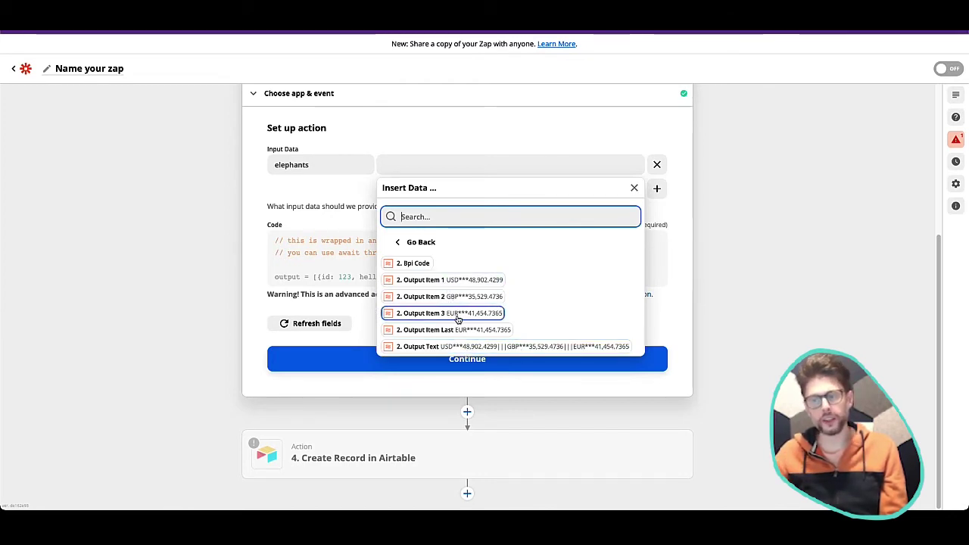
pyautogui.click(485, 349)
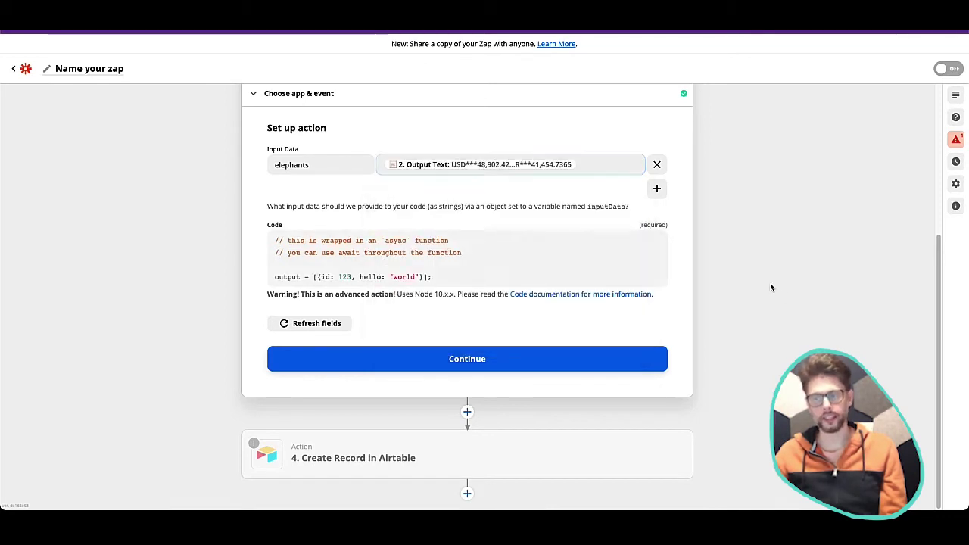
# - Replace the two comment lines in the code with const text = inputData.elephants
pyautogui.moveTo(470, 264); pyautogui.dragTo(277, 238)
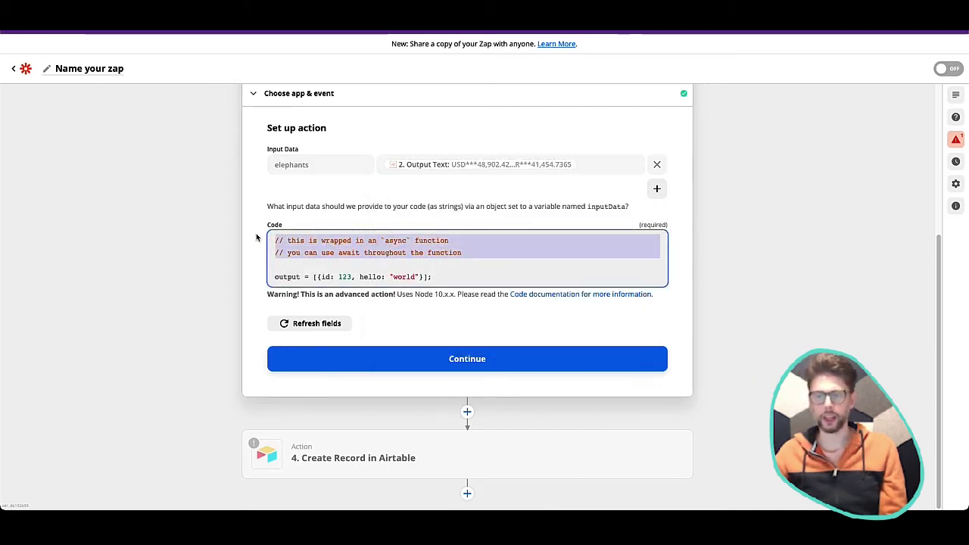
pyautogui.press('BackSpace')
pyautogui.press('Return')
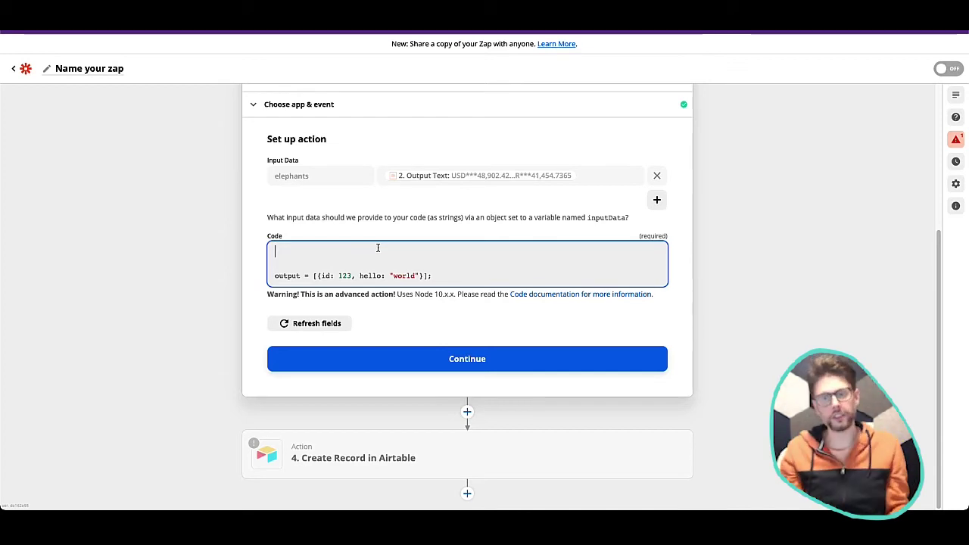
pyautogui.write('const')
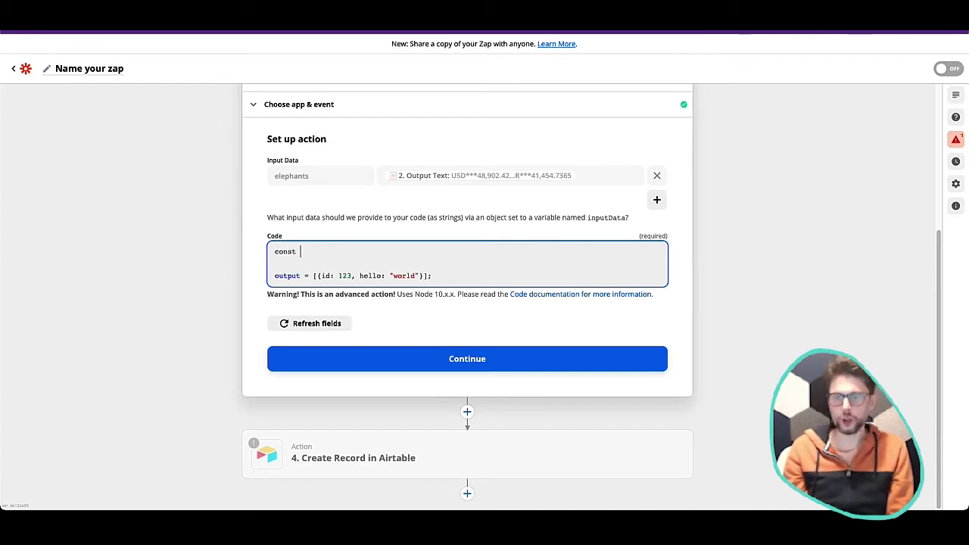
pyautogui.write(' text = ')
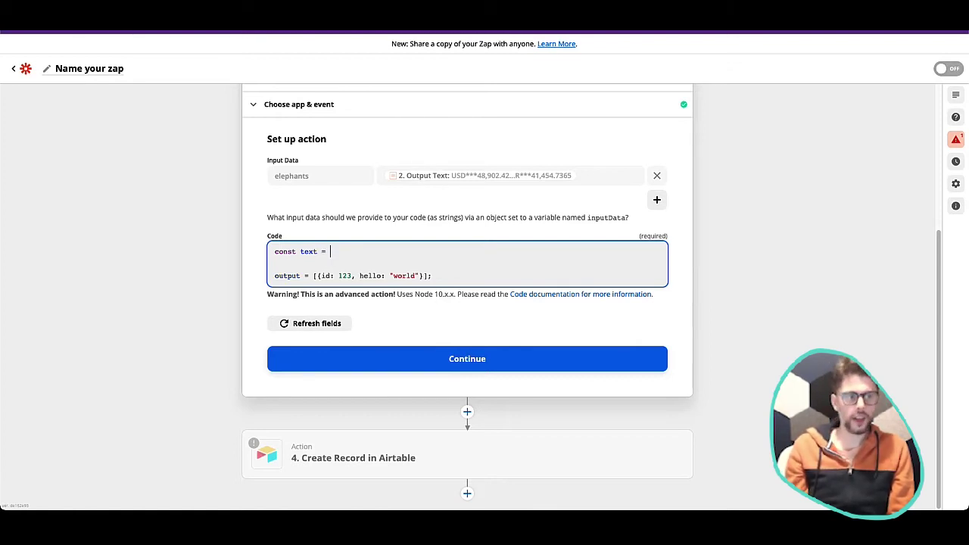
pyautogui.write('inputData')
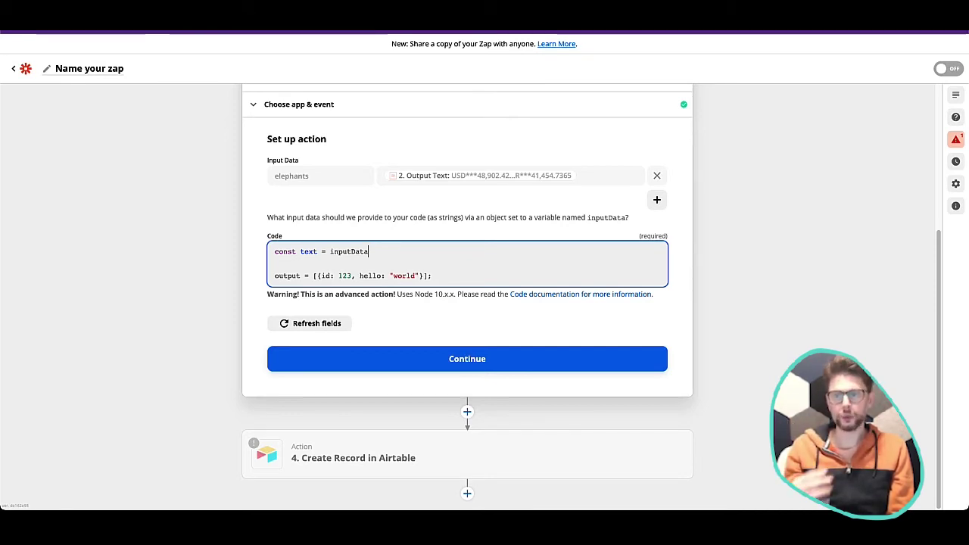
pyautogui.doubleClick(607, 219)
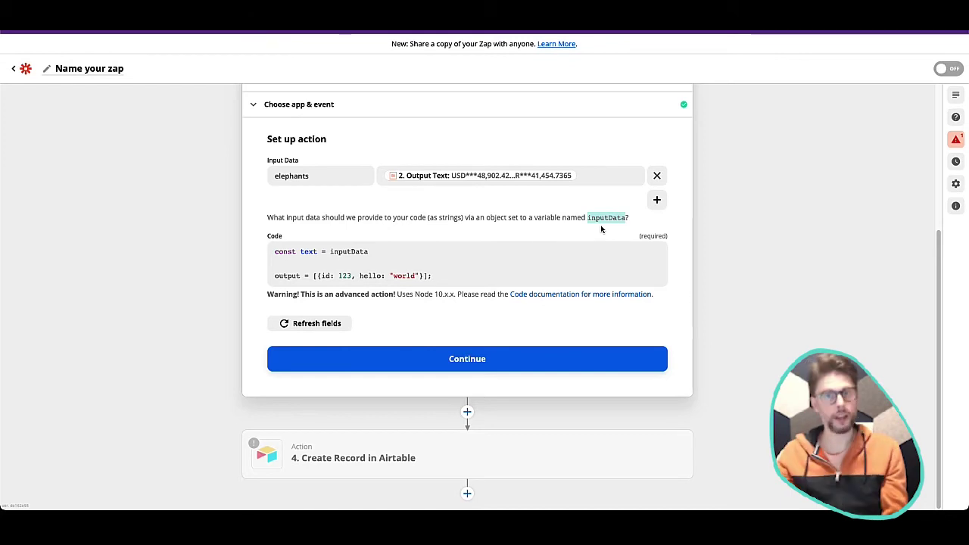
pyautogui.click(372, 253)
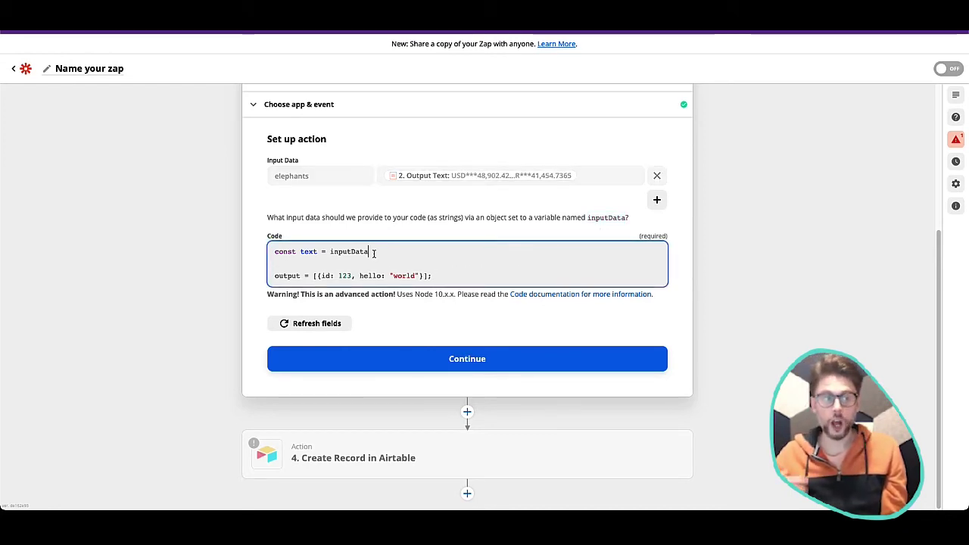
pyautogui.write('.')
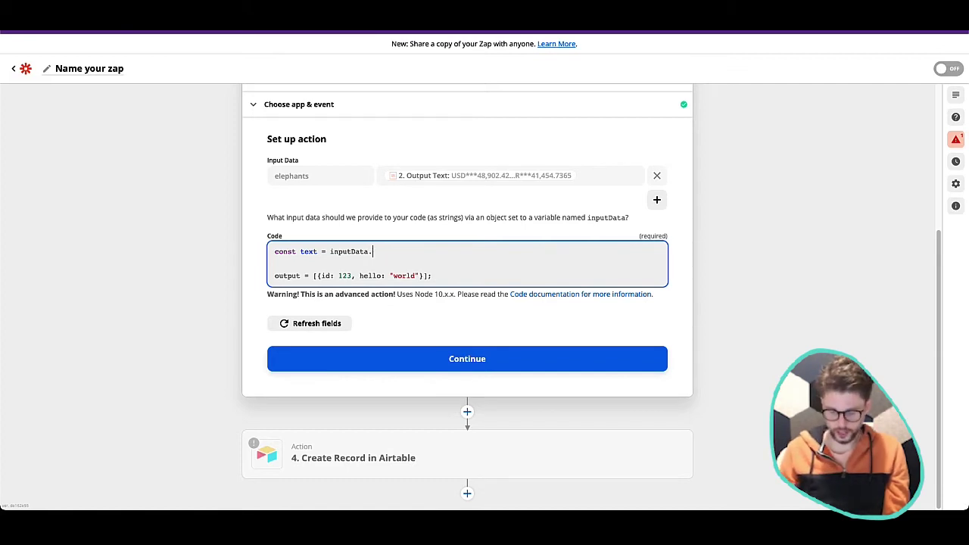
pyautogui.write('elephants')
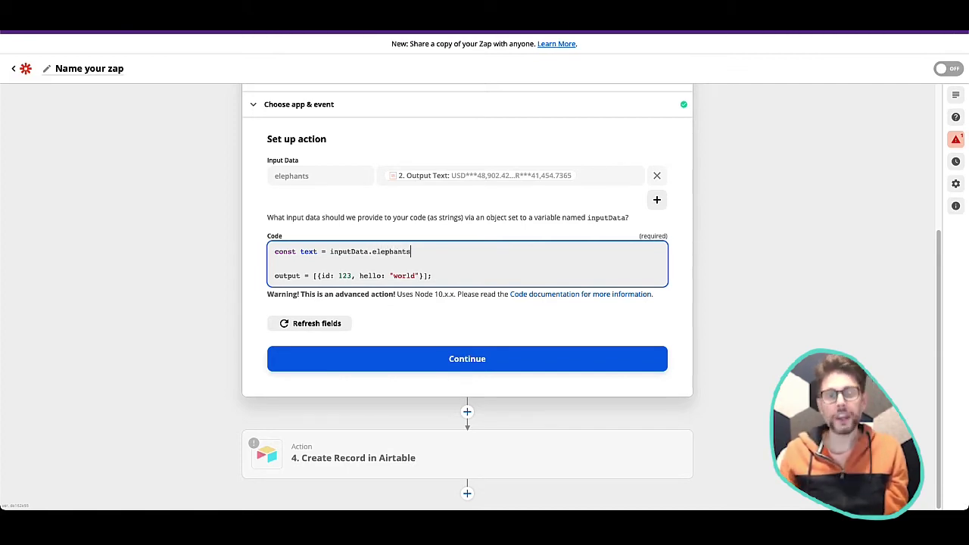
pyautogui.click(553, 264)
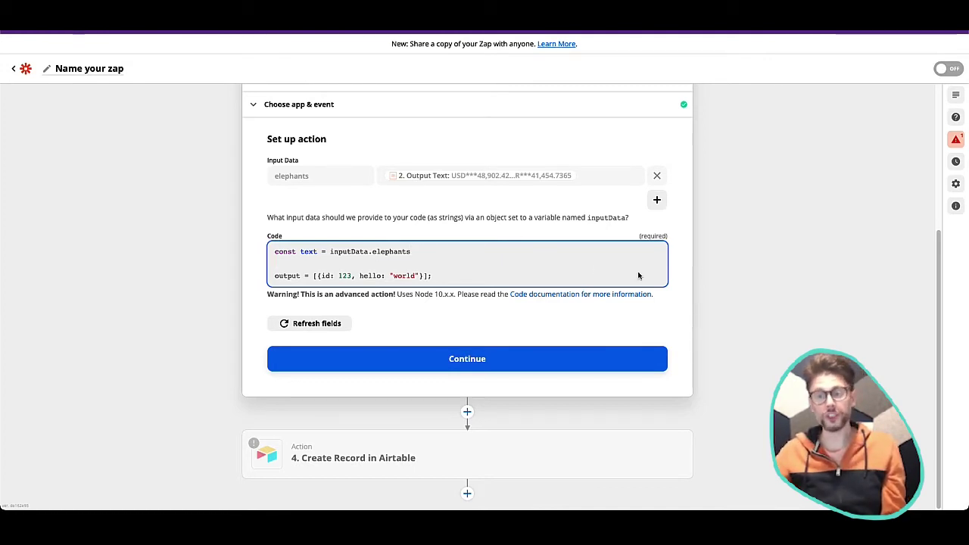
# - Rename the input data entry to text and change the code's reference to inputData.text
pyautogui.doubleClick(342, 175)
pyautogui.write('text')
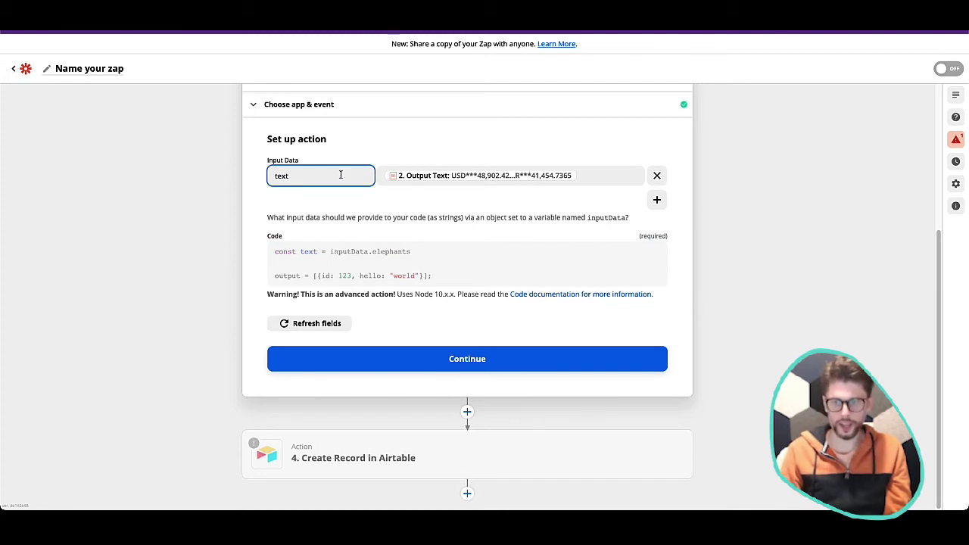
pyautogui.press('Tab')
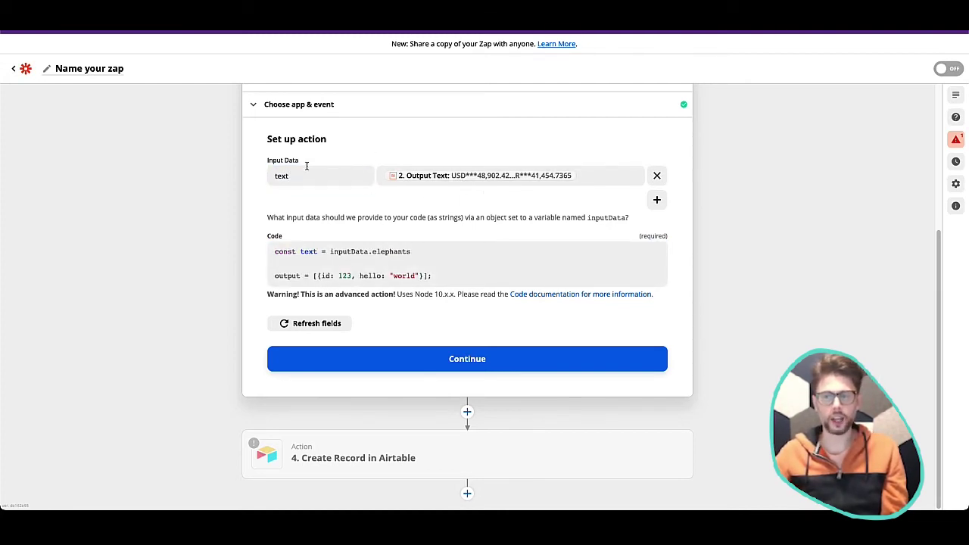
pyautogui.click(308, 169)
pyautogui.moveTo(373, 251); pyautogui.dragTo(457, 261)
pyautogui.write('text')
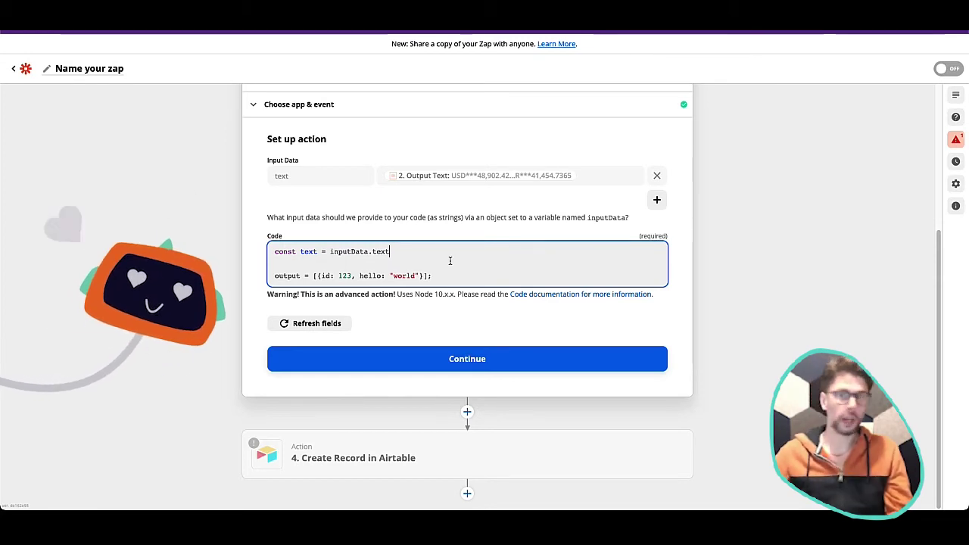
# - Declare an empty object with let obj = {} below the text constant, leaving blank lines before the output
pyautogui.press('Return')
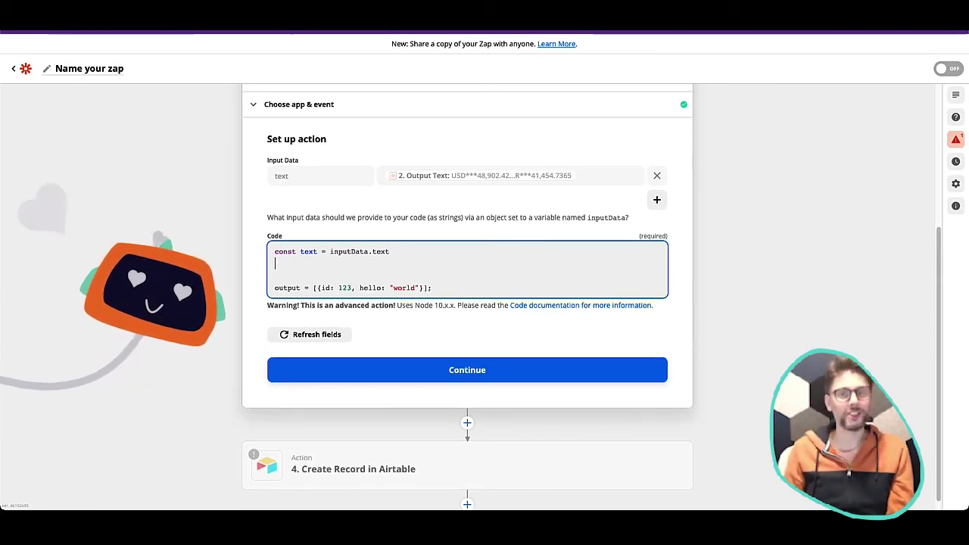
pyautogui.press('Return')
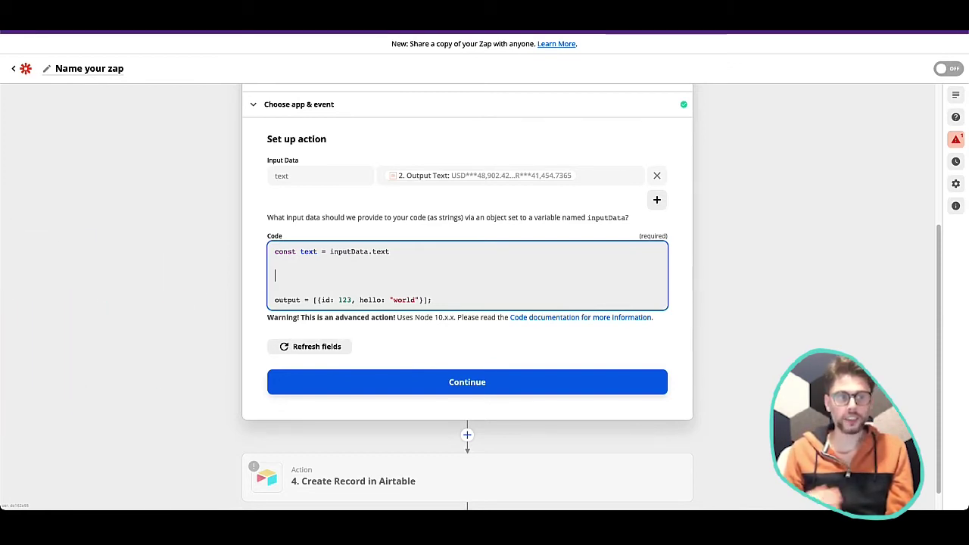
pyautogui.write('le')
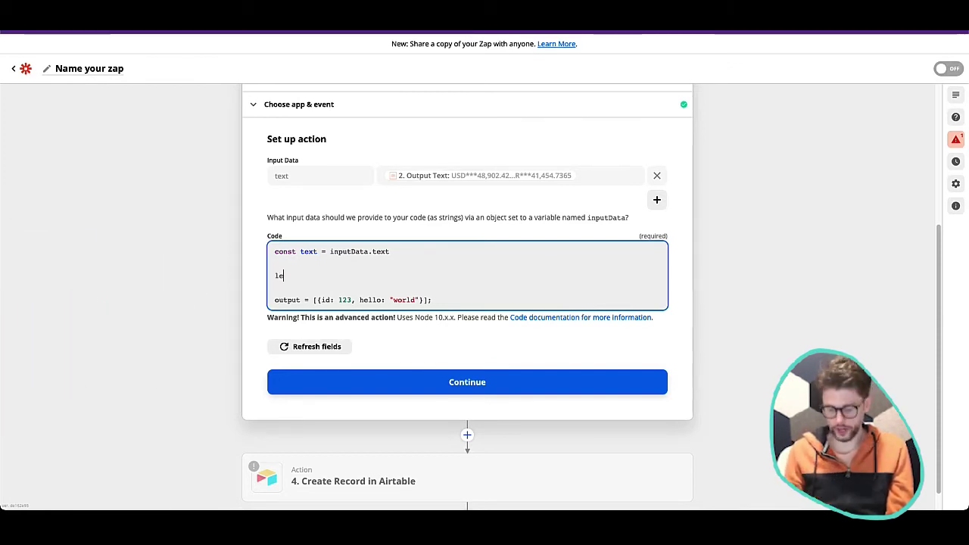
pyautogui.write('t obj ')
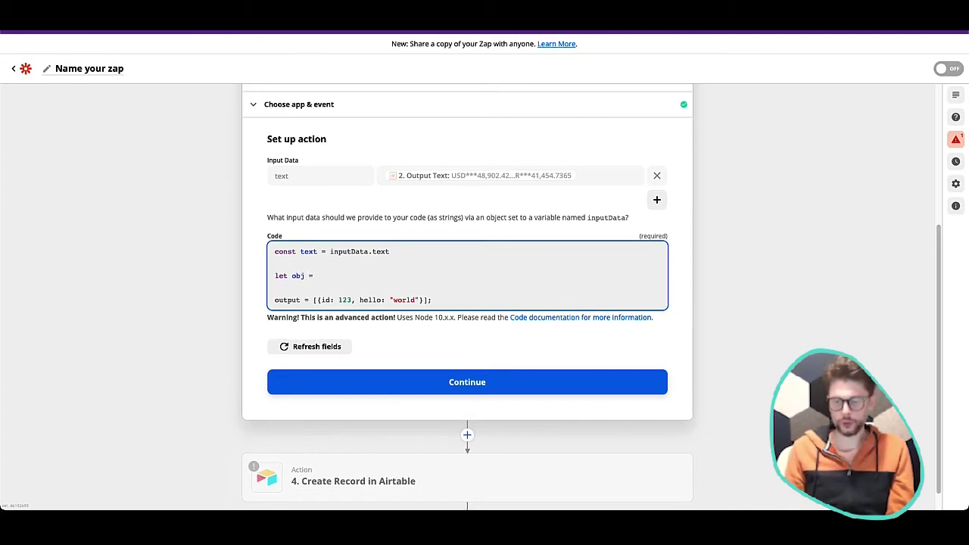
pyautogui.write('= {}')
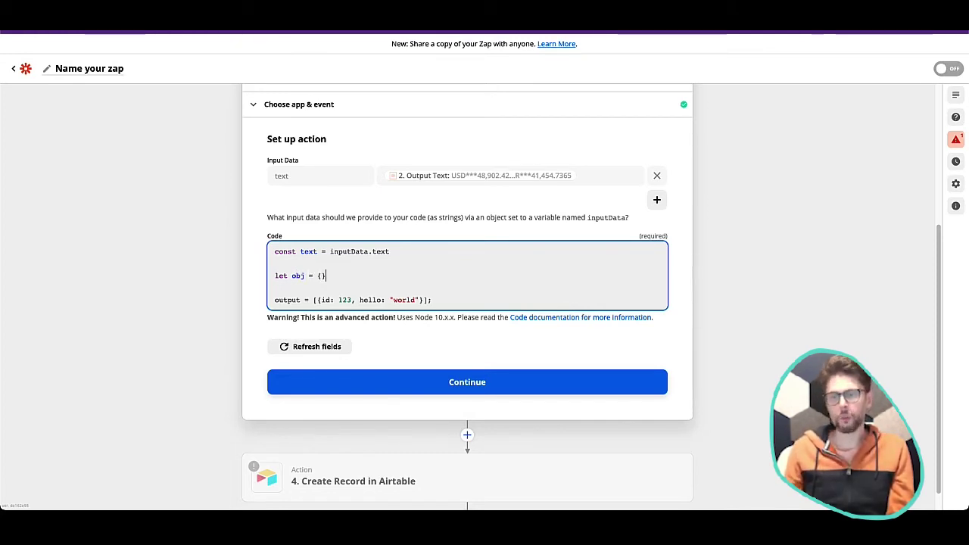
pyautogui.press('Return')
pyautogui.press('Return')
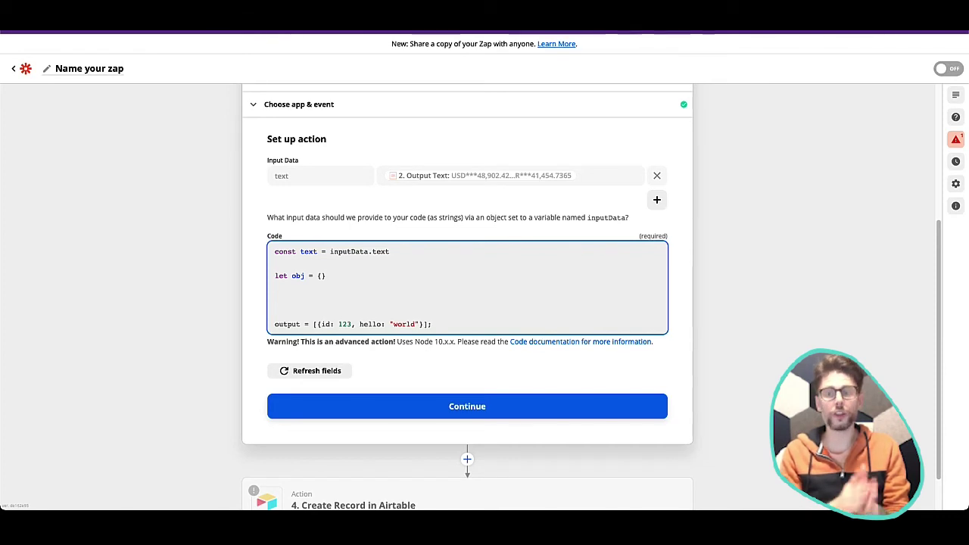
pyautogui.press('BackSpace')
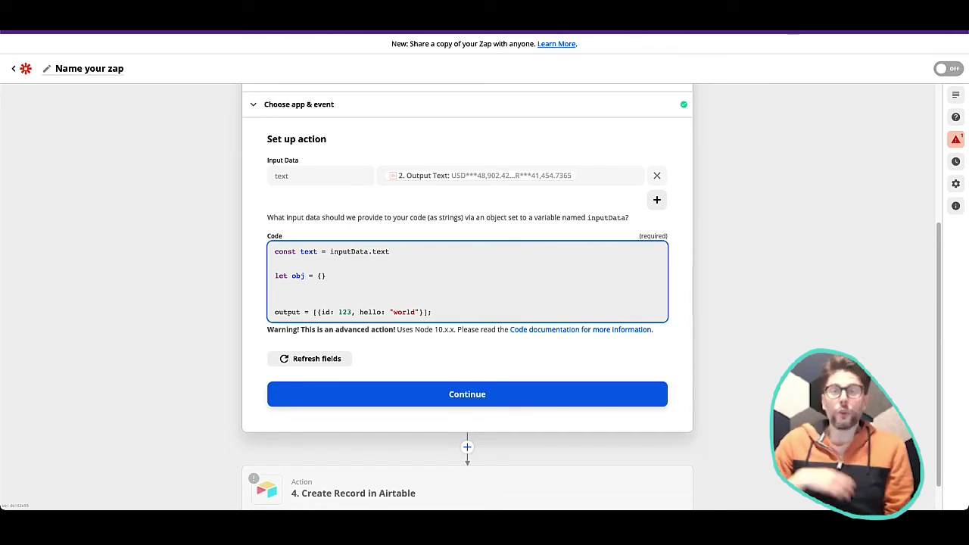
pyautogui.press('Return')
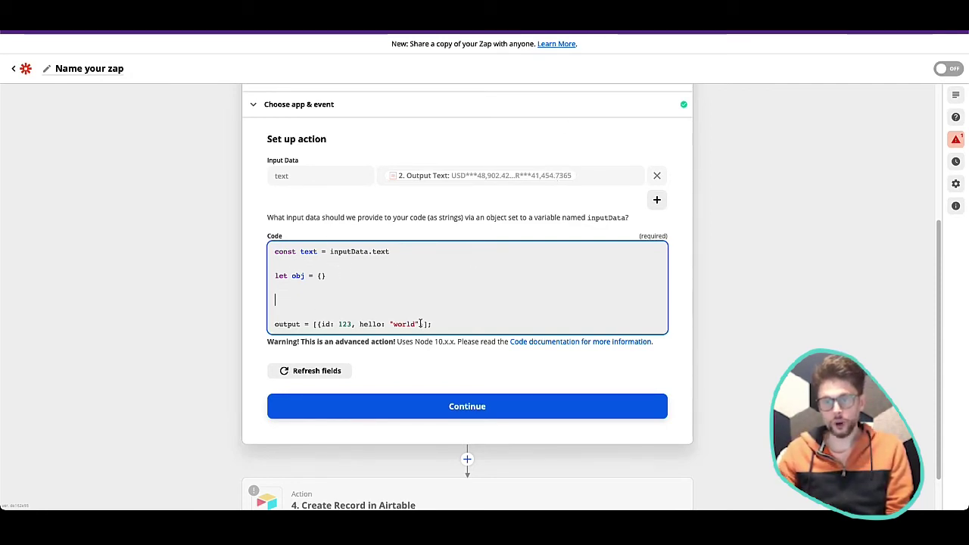
# - Replace the sample id and hello properties in the output line so it reads output = [{text}];
pyautogui.doubleClick(308, 251)
pyautogui.hotkey('ctrl', 'c')
pyautogui.moveTo(320, 324); pyautogui.dragTo(419, 325)
pyautogui.hotkey('ctrl', 'v')
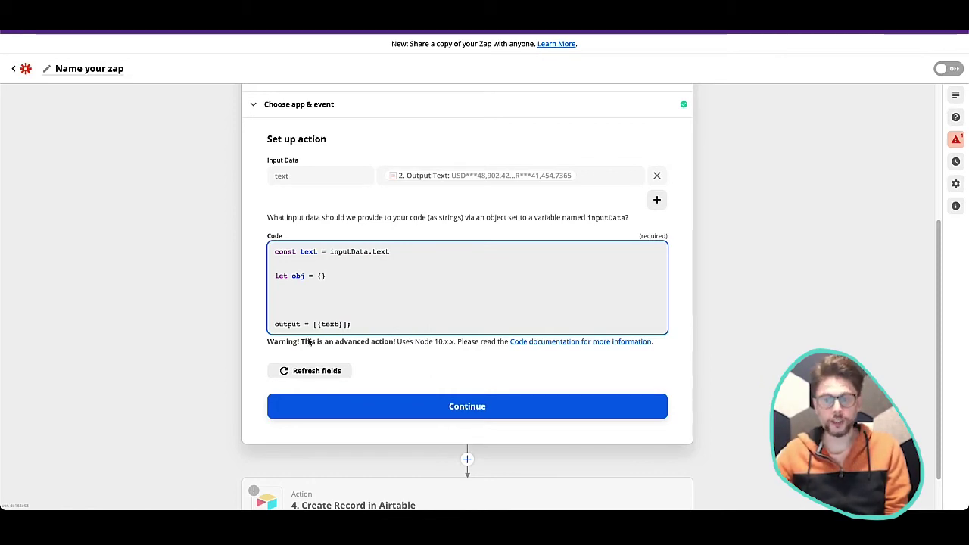
# - Test the Run Javascript action and compare the returned text with the text constant and output line in the code
pyautogui.click(439, 405)
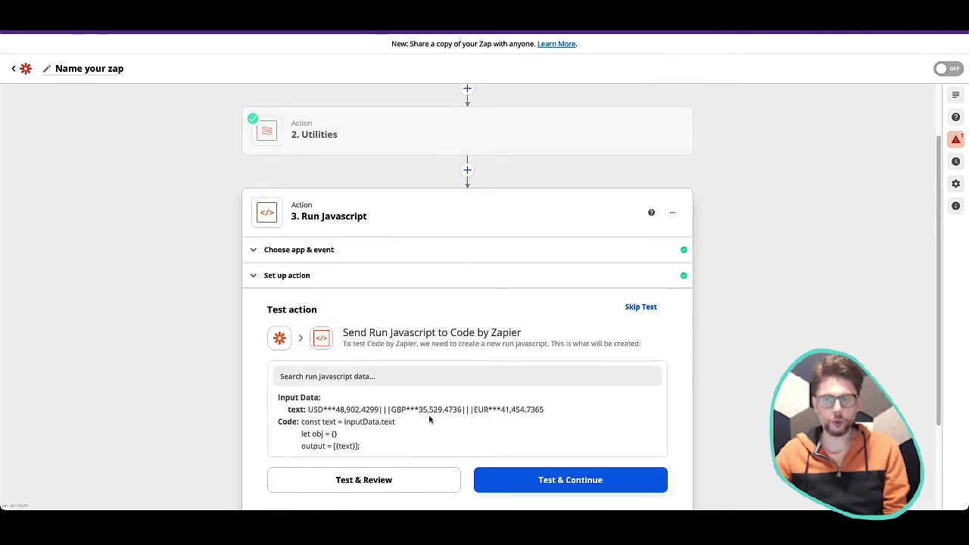
pyautogui.click(393, 477)
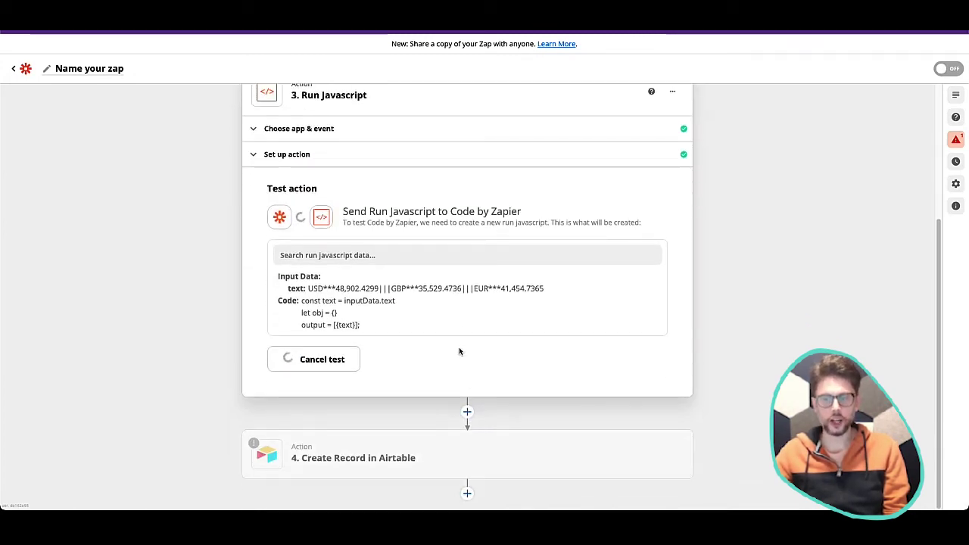
pyautogui.moveTo(296, 309); pyautogui.dragTo(549, 318)
pyautogui.moveTo(296, 309); pyautogui.dragTo(349, 309)
pyautogui.doubleClick(347, 310)
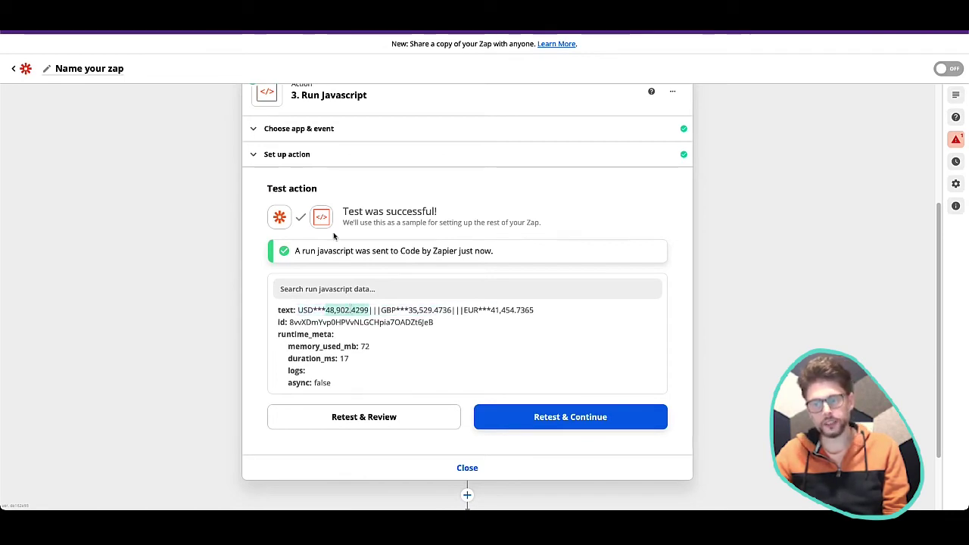
pyautogui.click(322, 159)
pyautogui.click(331, 277)
pyautogui.doubleClick(310, 276)
pyautogui.doubleClick(330, 348)
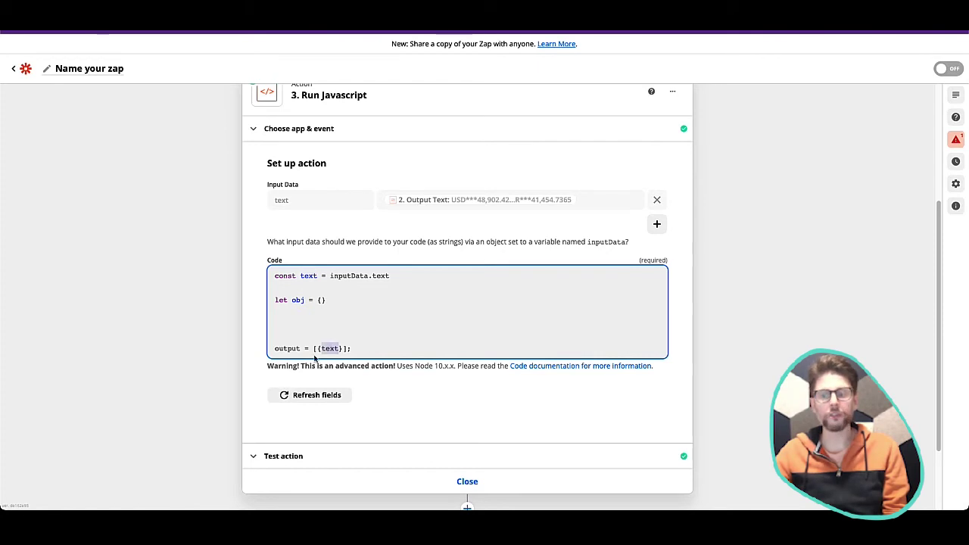
pyautogui.doubleClick(288, 348)
pyautogui.doubleClick(330, 348)
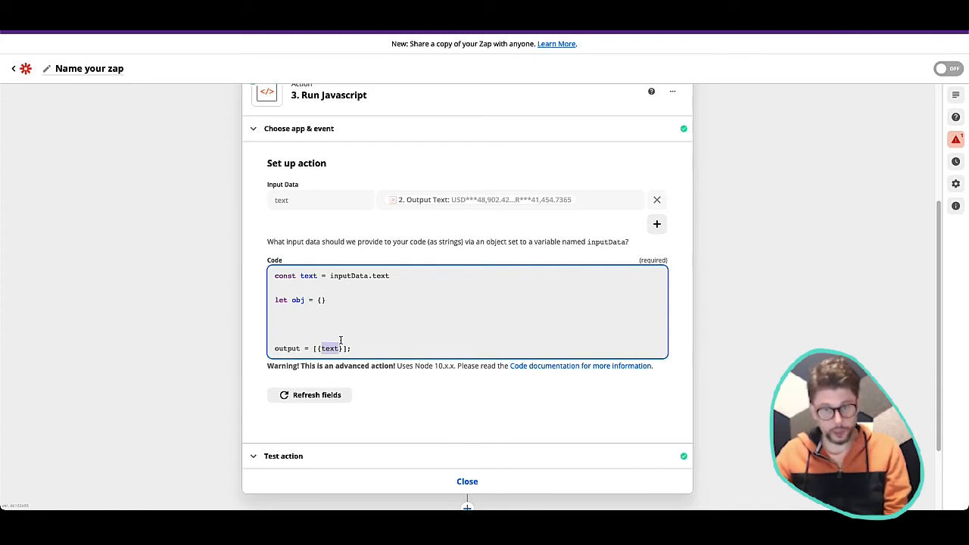
# - Append .split("|||") to inputData.text in the text constant and add a blank line above the output
pyautogui.click(353, 311)
pyautogui.press('Return')
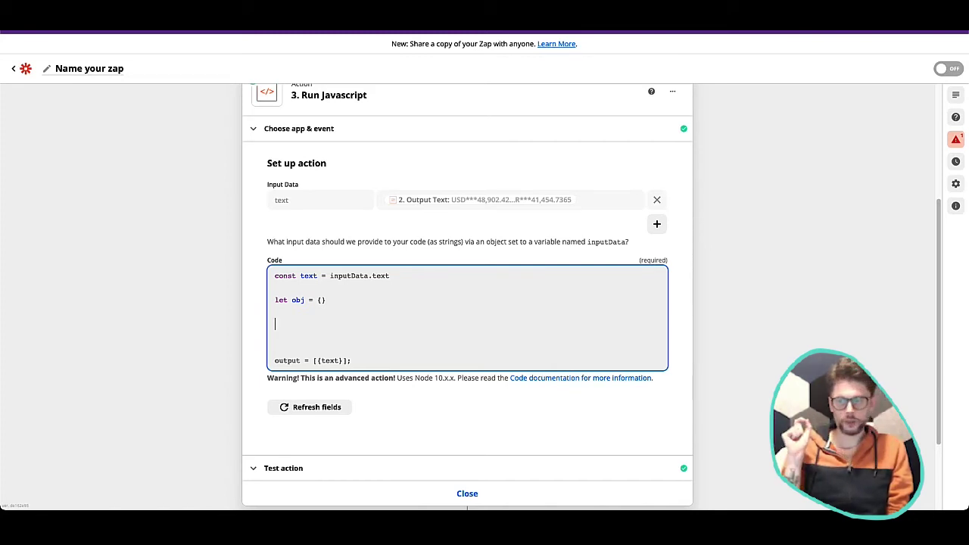
pyautogui.click(424, 274)
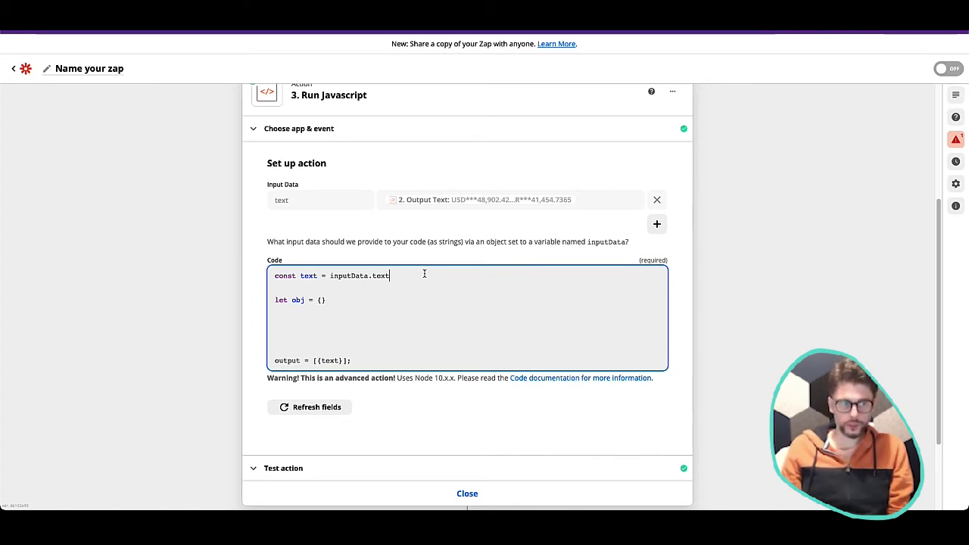
pyautogui.write('.split(')
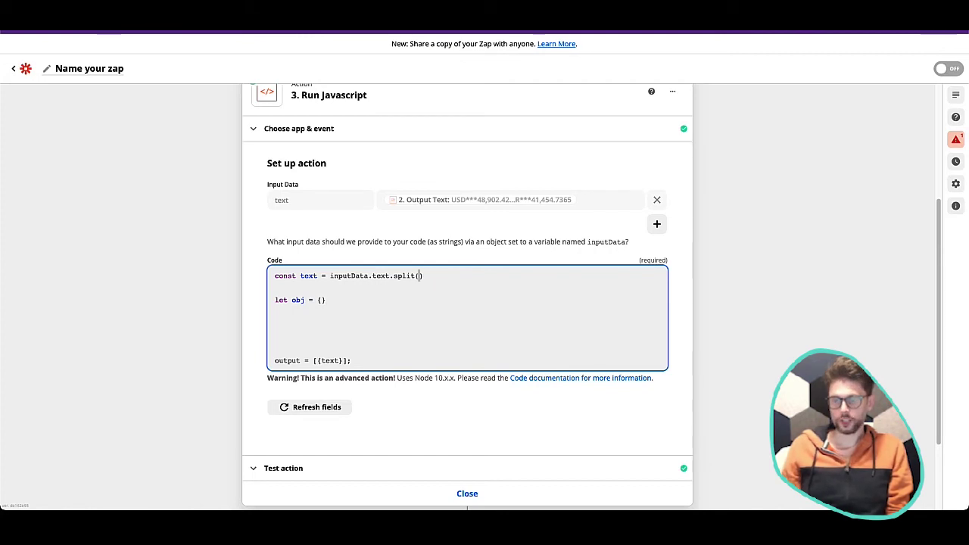
pyautogui.write('"***')
pyautogui.doubleClick(428, 279)
pyautogui.moveTo(440, 277); pyautogui.dragTo(424, 275)
pyautogui.write('|||')
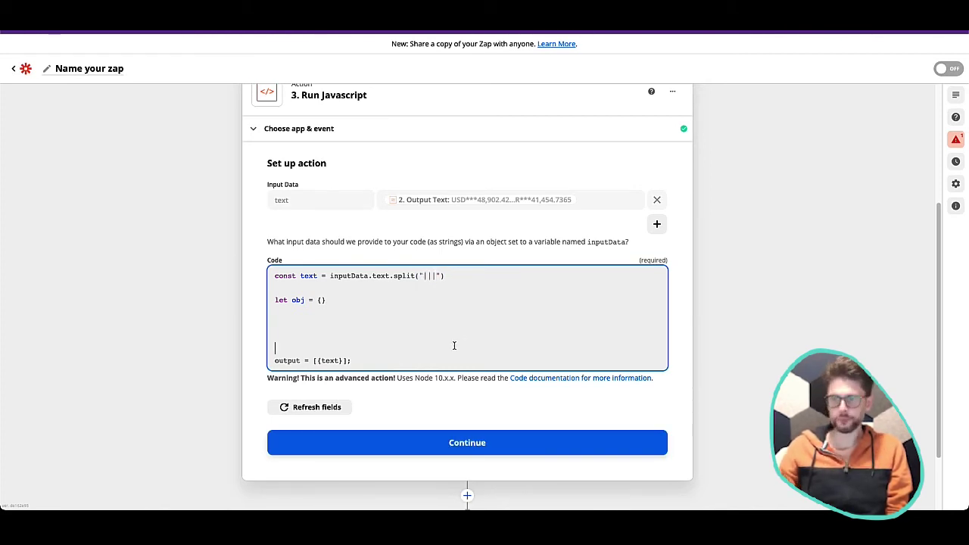
# - Test the Run Javascript action with the split code and examine the currency entries returned under text
pyautogui.click(517, 448)
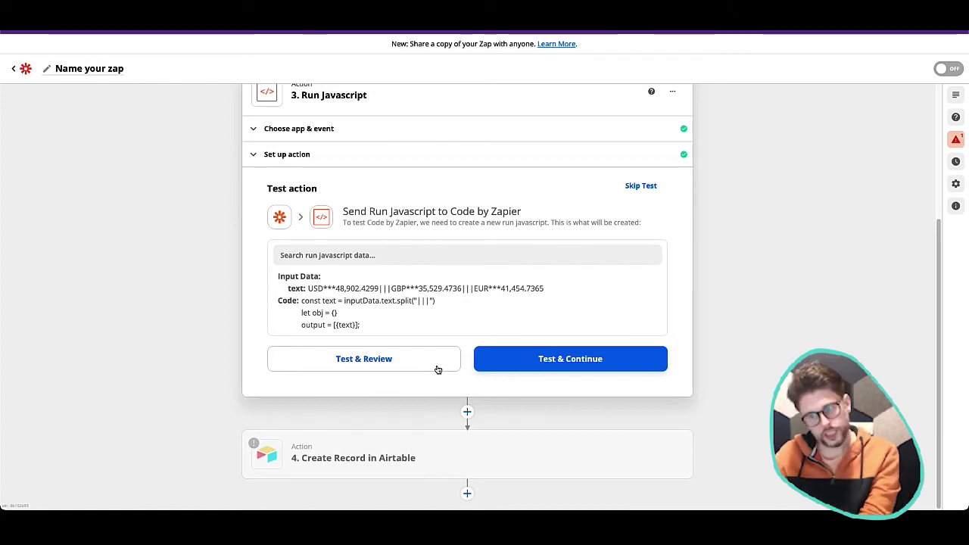
pyautogui.click(438, 369)
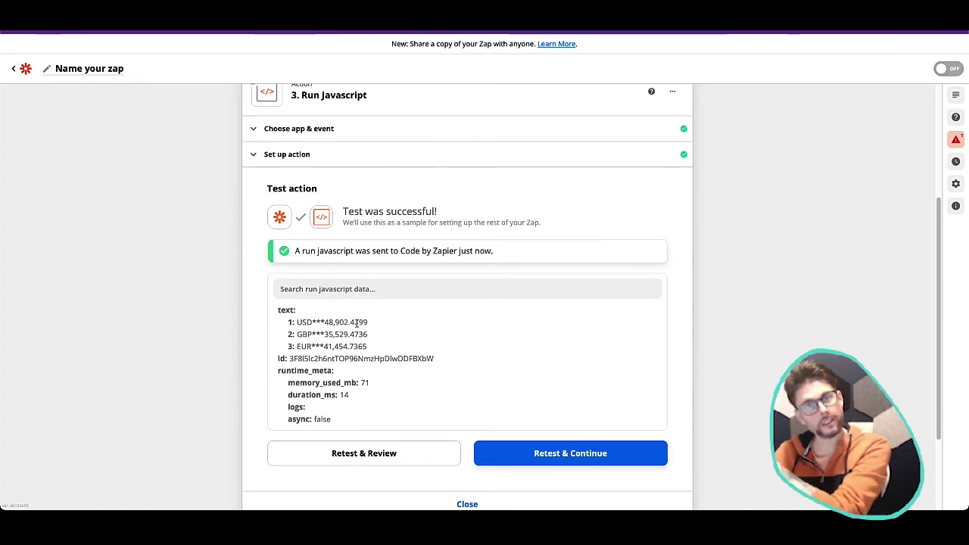
pyautogui.moveTo(303, 322); pyautogui.dragTo(368, 323)
pyautogui.click(298, 330)
pyautogui.moveTo(302, 346); pyautogui.dragTo(370, 345)
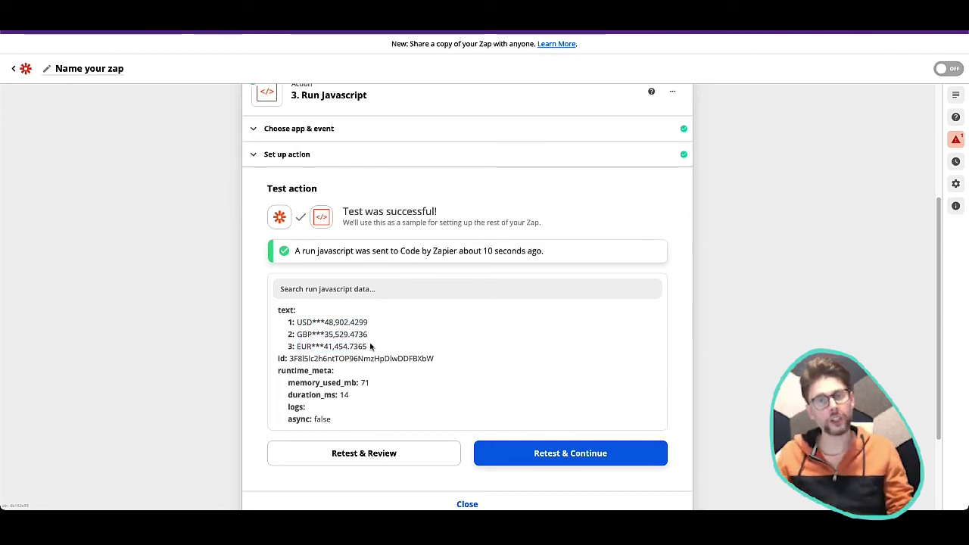
# - Add a text.forEach((x) => { }) loop below the obj declaration in the action's code
pyautogui.click(380, 153)
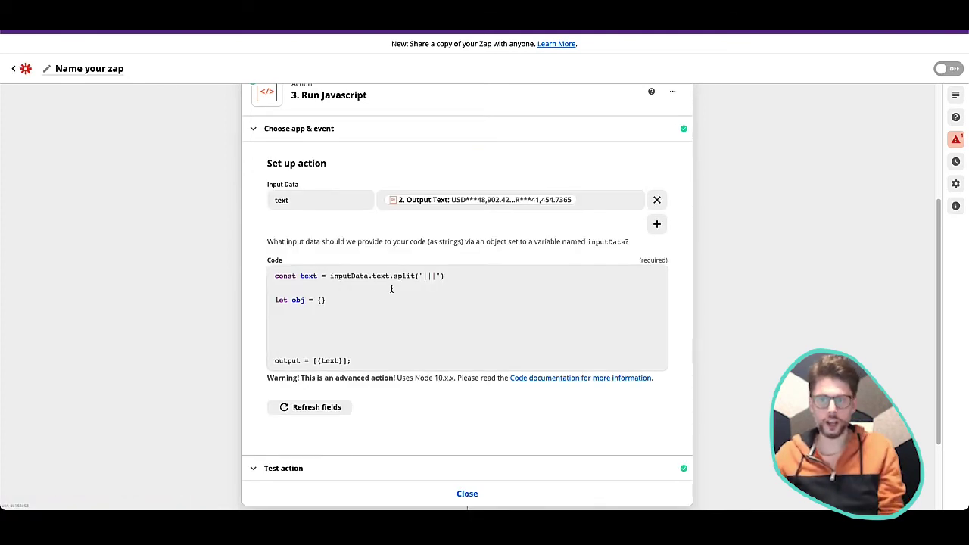
pyautogui.click(342, 321)
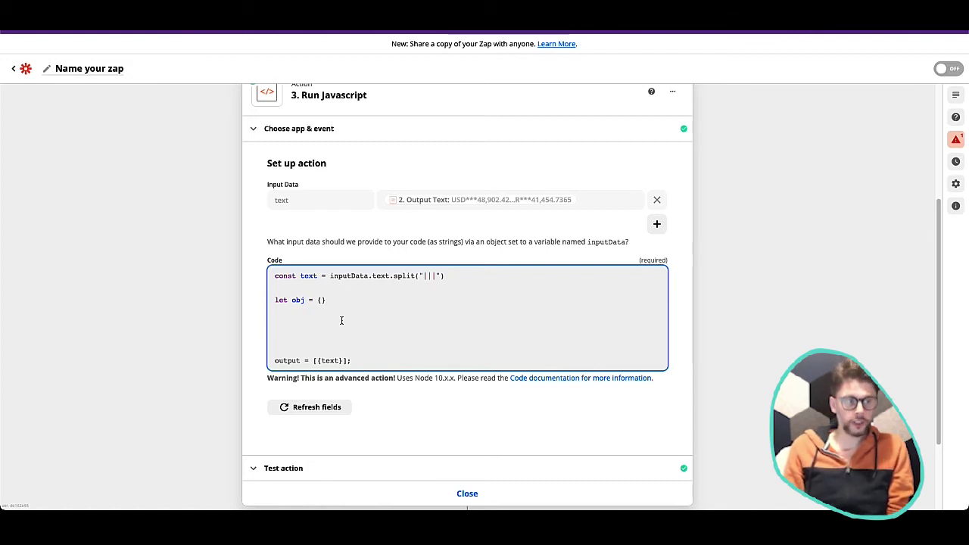
pyautogui.write('text')
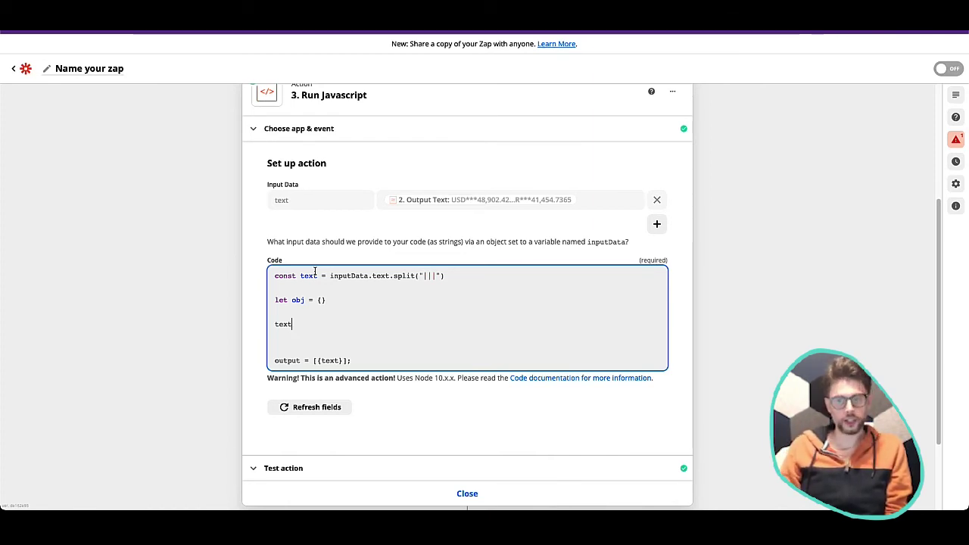
pyautogui.write('.forEach')
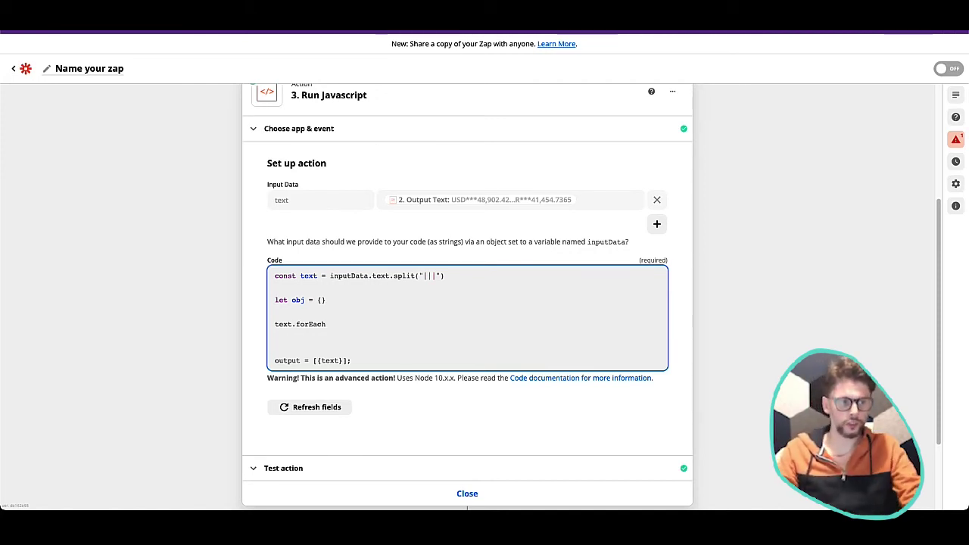
pyautogui.write('()')
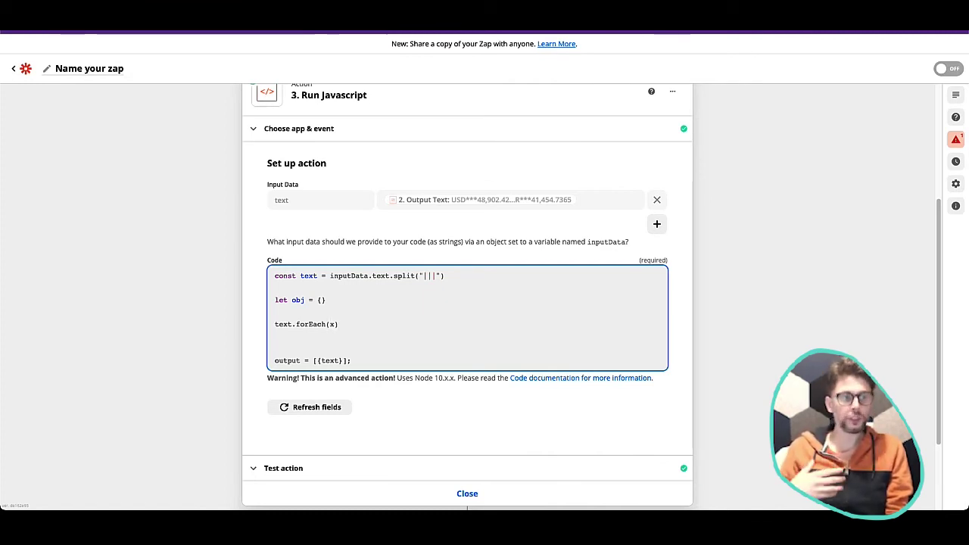
pyautogui.write('=> {')
pyautogui.press('Return')
pyautogui.press('Return')
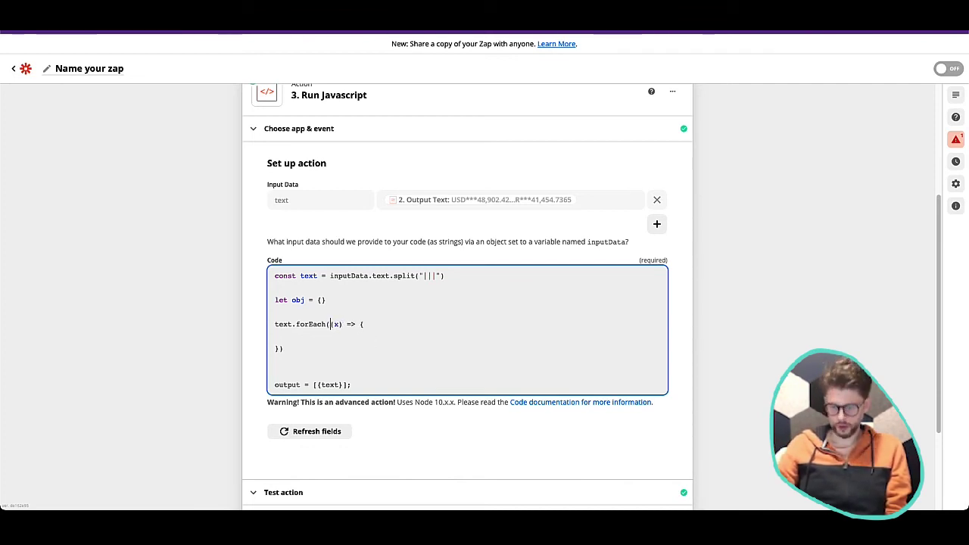
pyautogui.click(327, 324)
pyautogui.write('(')
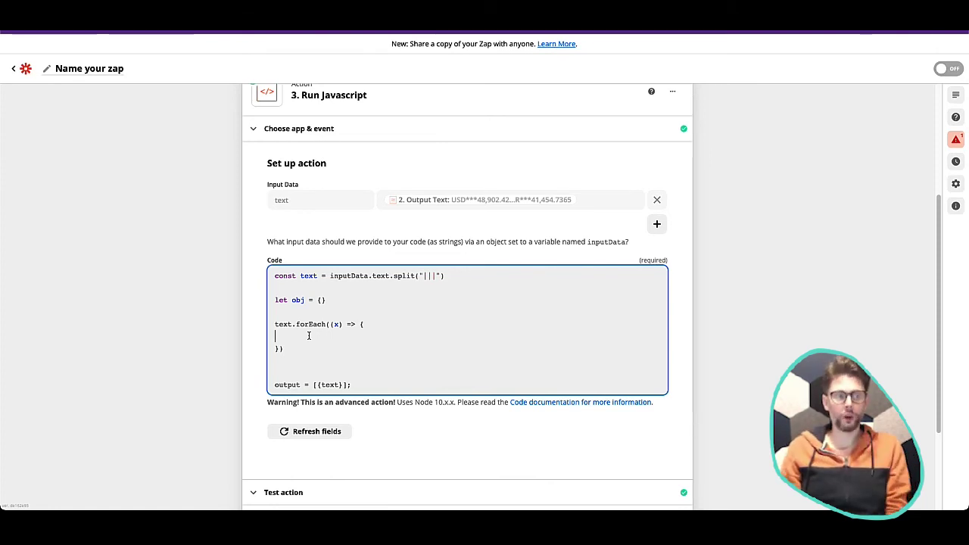
# - Inside the forEach loop, write the destructuring assignment const[name, value] = x
pyautogui.write('const')
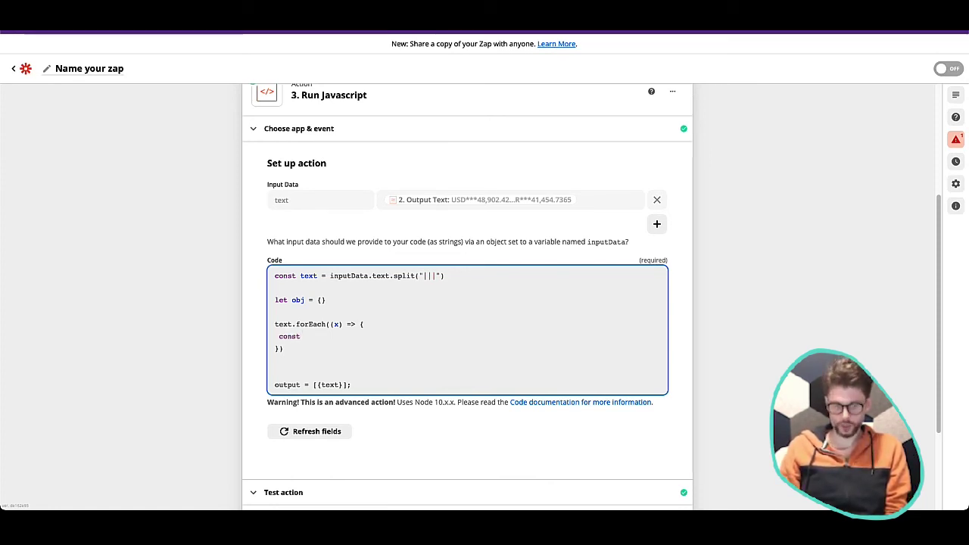
pyautogui.write('[')
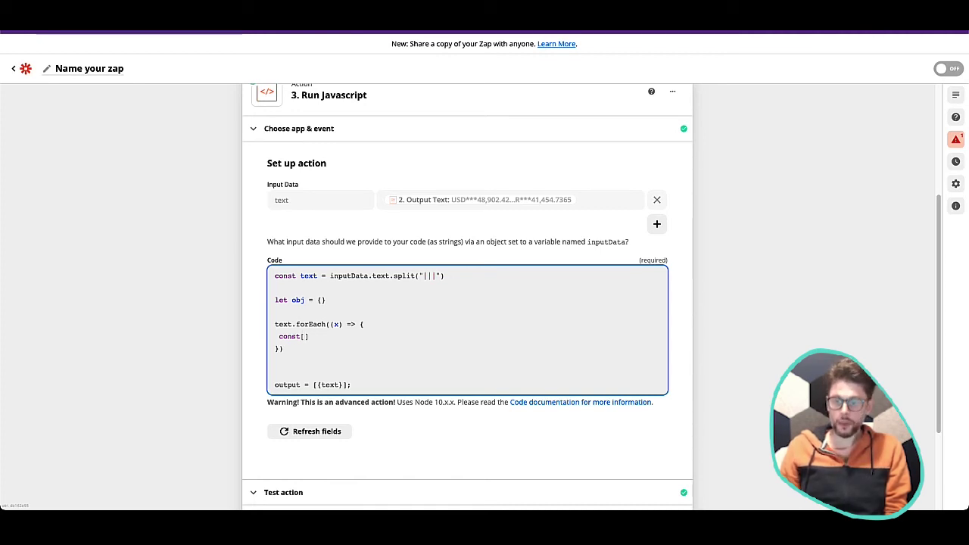
pyautogui.write('name')
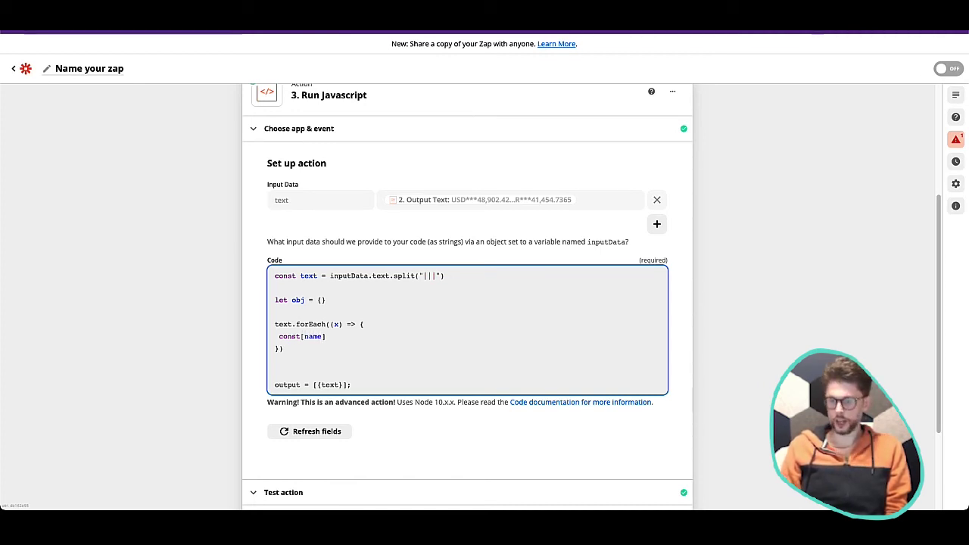
pyautogui.write(', value')
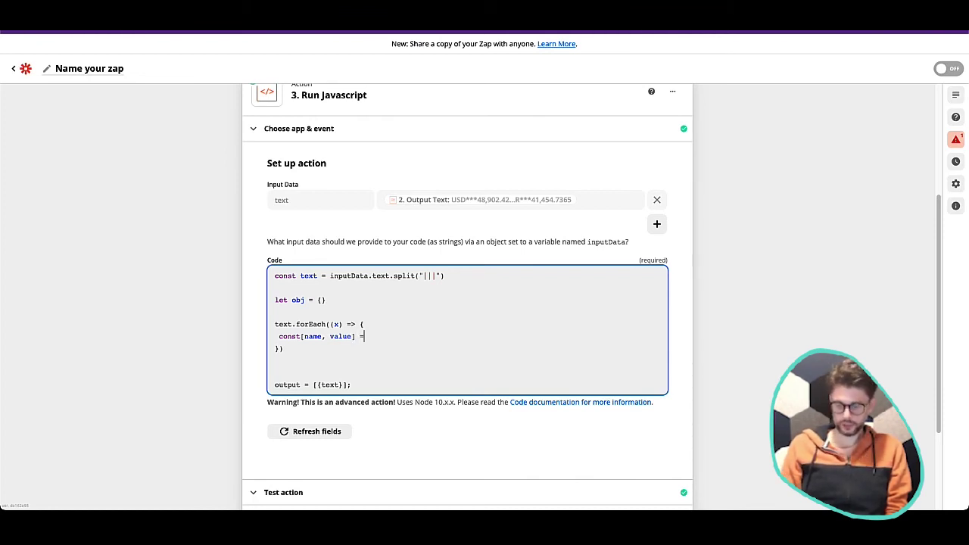
pyautogui.write('] =')
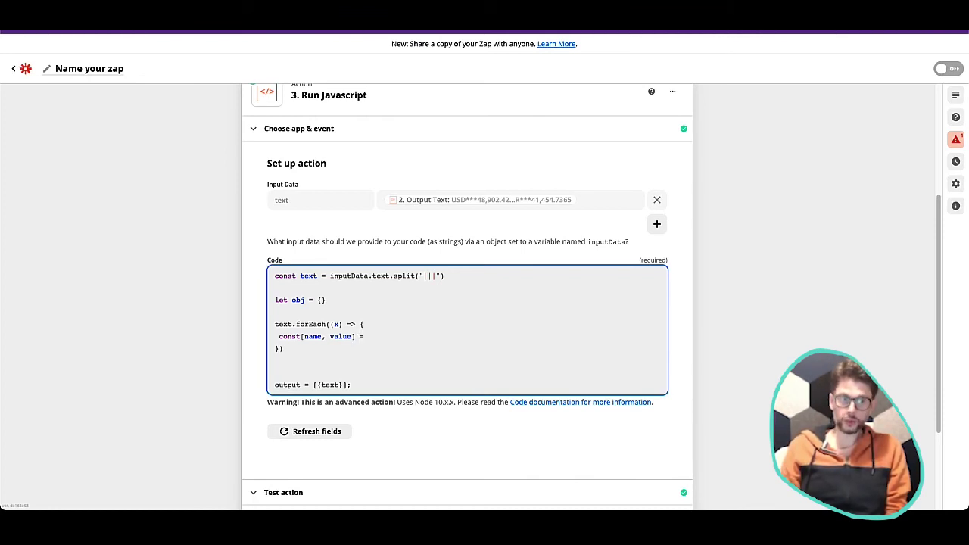
pyautogui.write(' x')
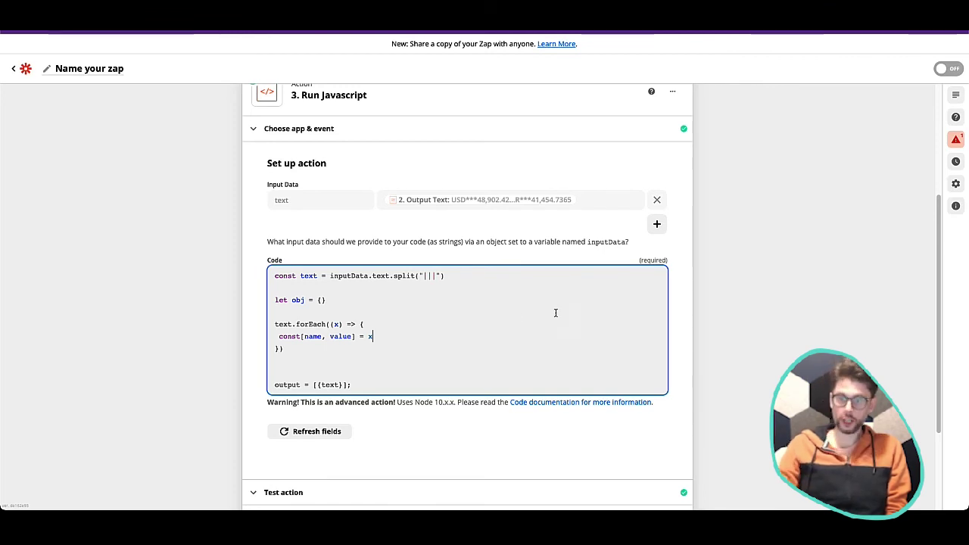
pyautogui.click(336, 324)
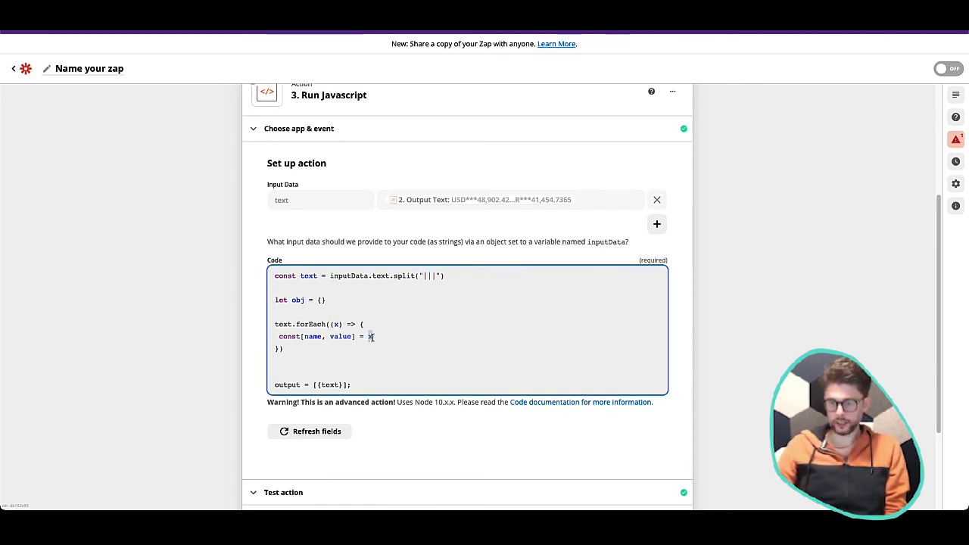
pyautogui.click(384, 339)
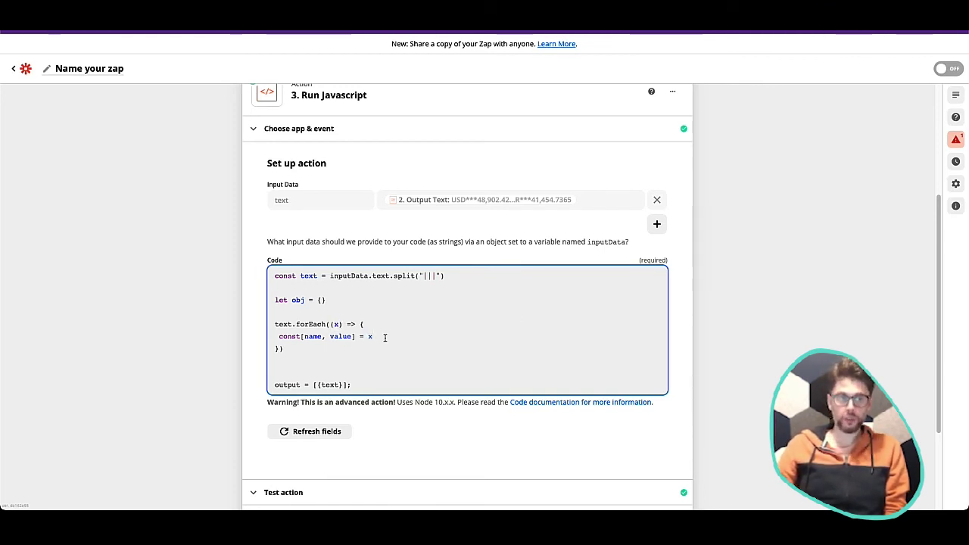
# - Complete the name and value assignment by splitting x with .split("***")
pyautogui.write('.s')
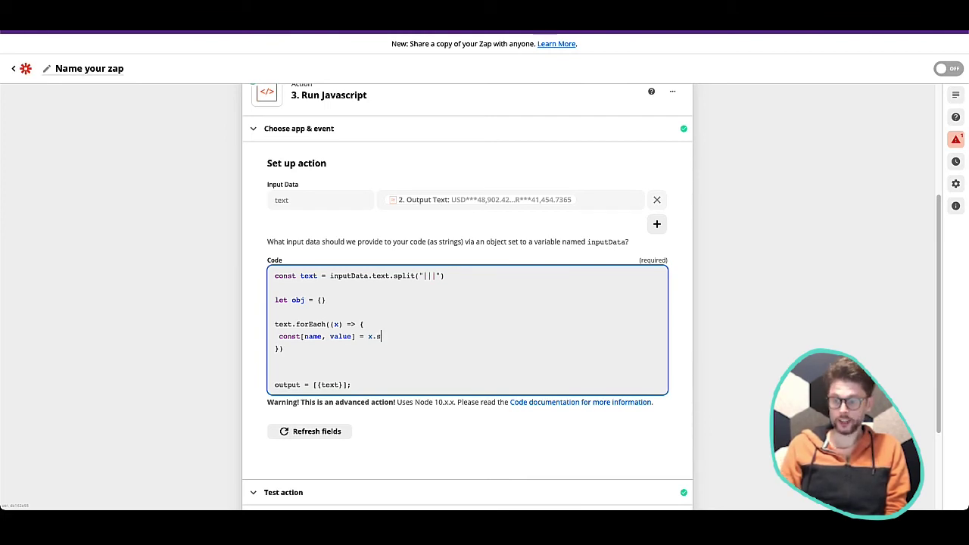
pyautogui.write('pliat')
pyautogui.press('BackSpace')
pyautogui.press('BackSpace')
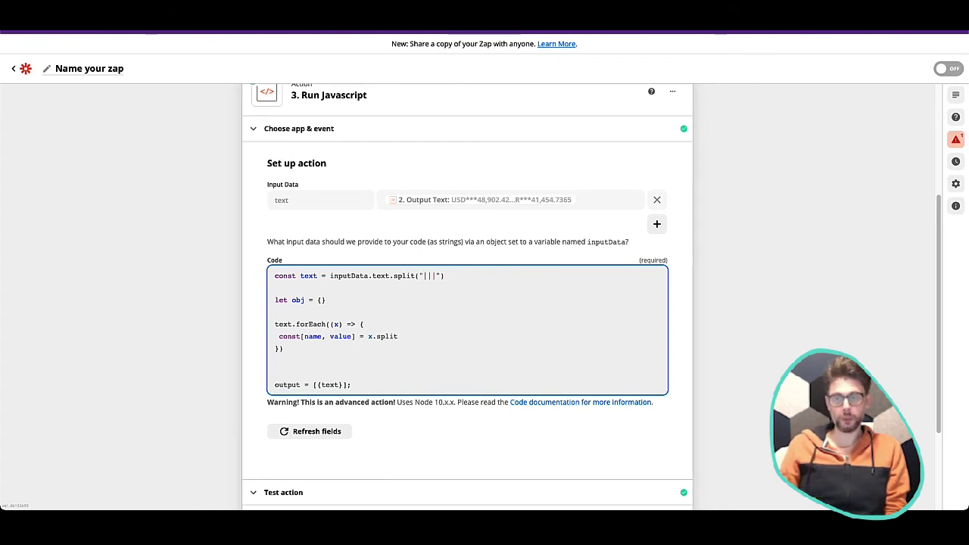
pyautogui.write('(()')
pyautogui.write(')')
pyautogui.write('"')
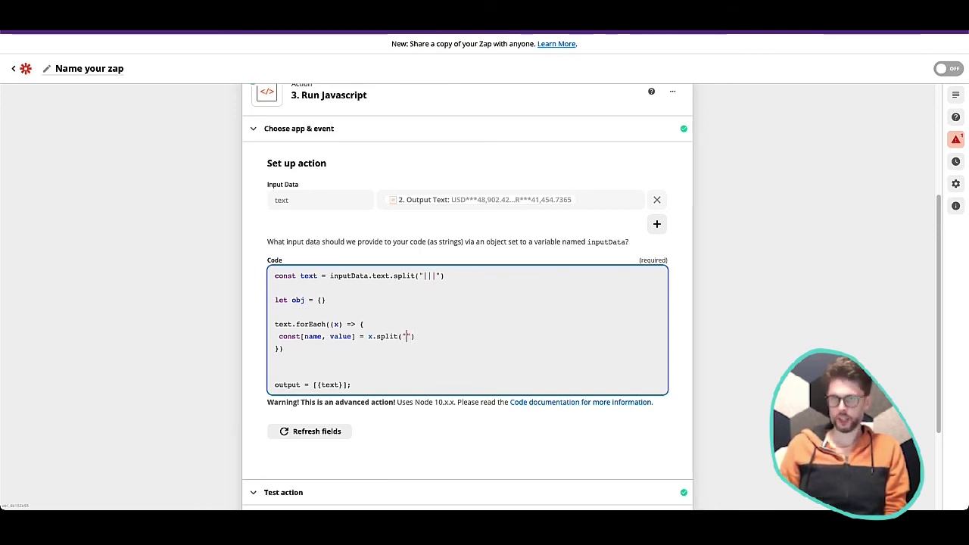
pyautogui.write('**')
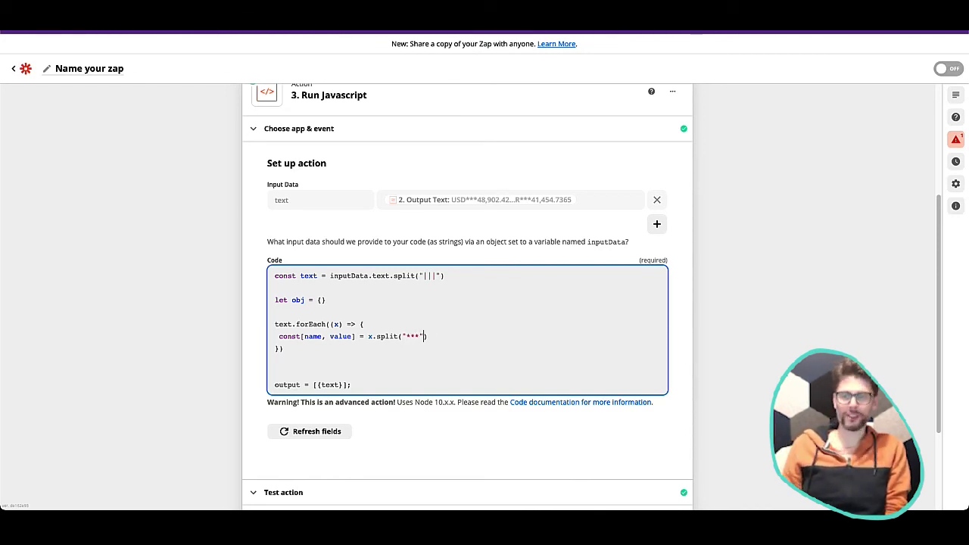
# - Add the line obj[name] = value below the split assignment inside the loop
pyautogui.press('Return')
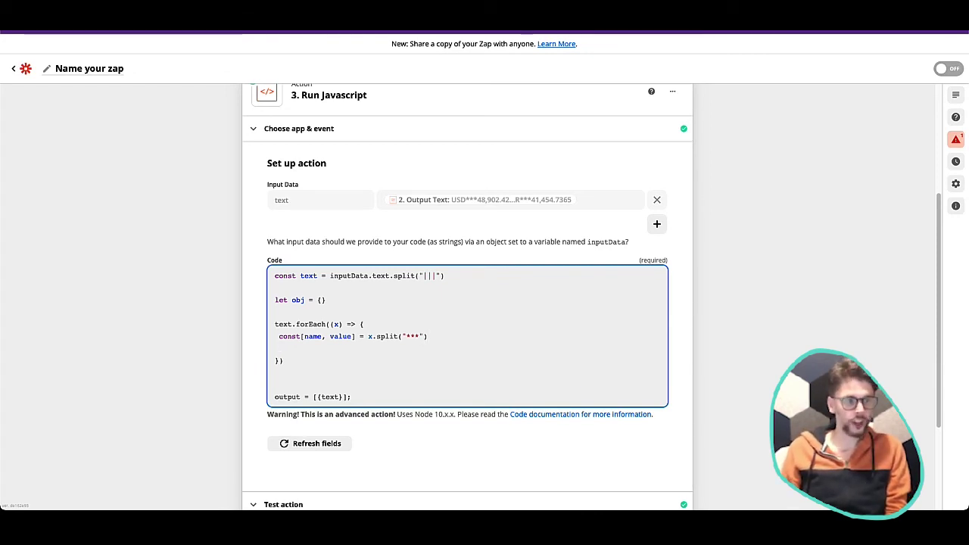
pyautogui.write('obj')
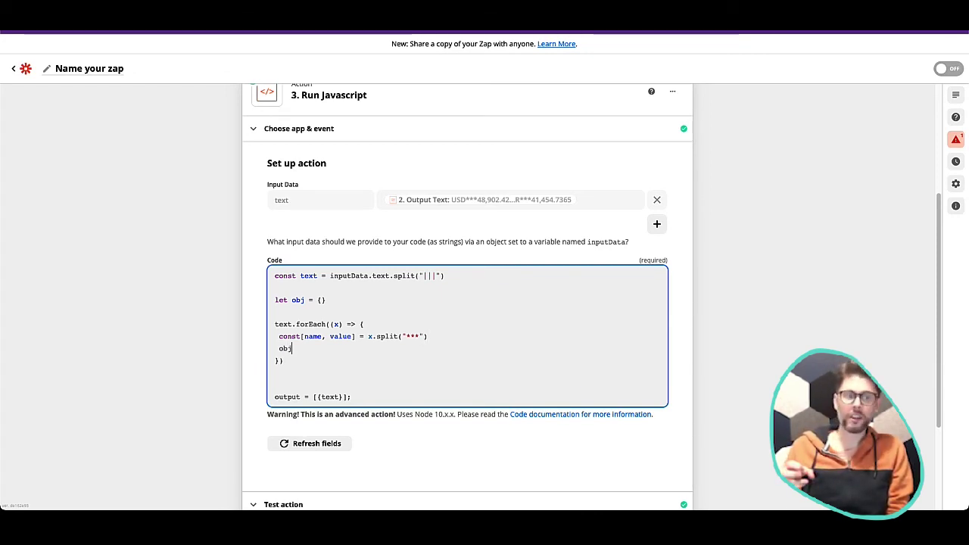
pyautogui.write('[]')
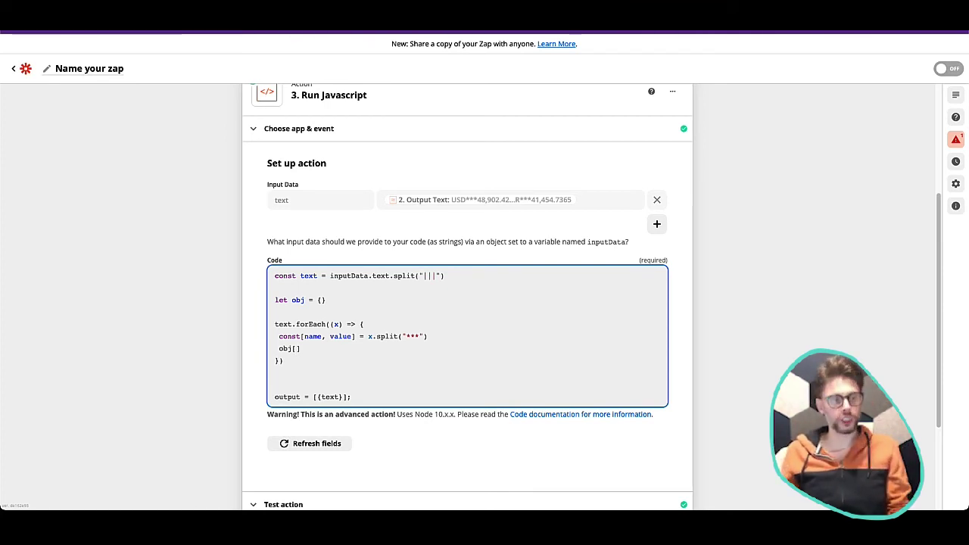
pyautogui.write('name]')
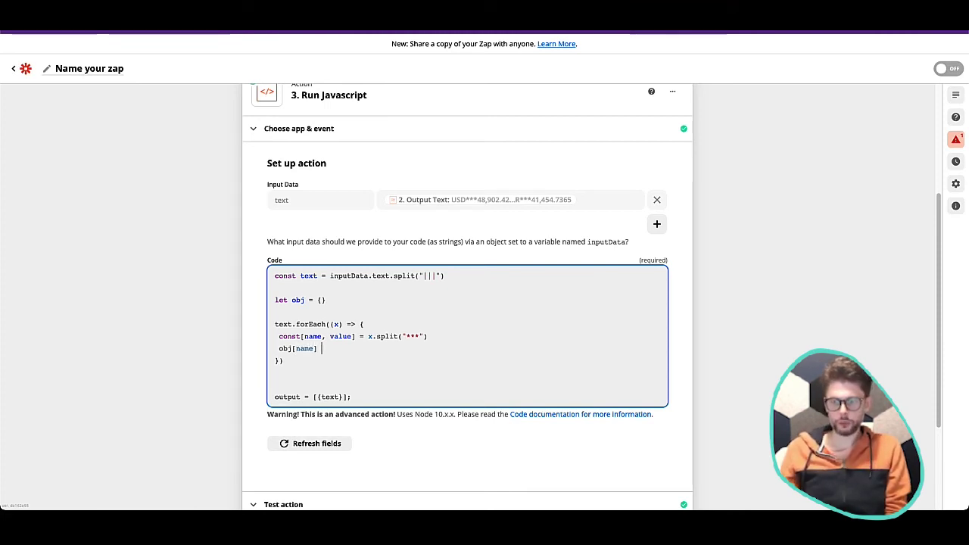
pyautogui.write(' = value')
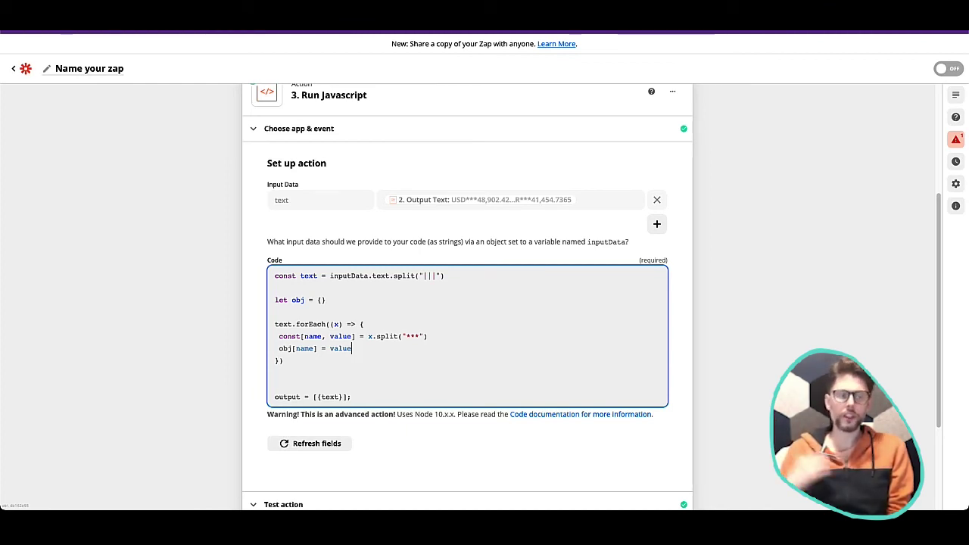
# - Add obj to the returned output so the line reads output = [{text, obj}];
pyautogui.scroll(-3, 619, 396)
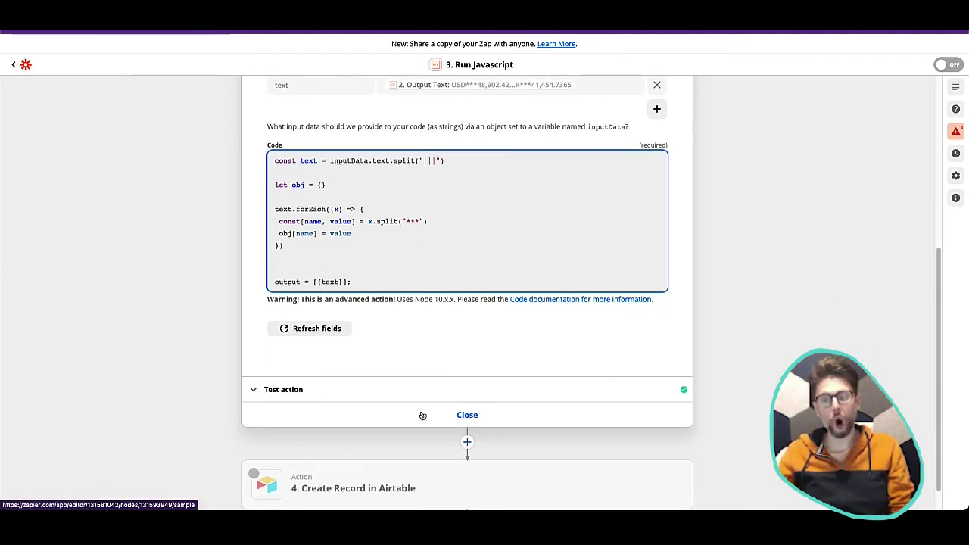
pyautogui.doubleClick(331, 281)
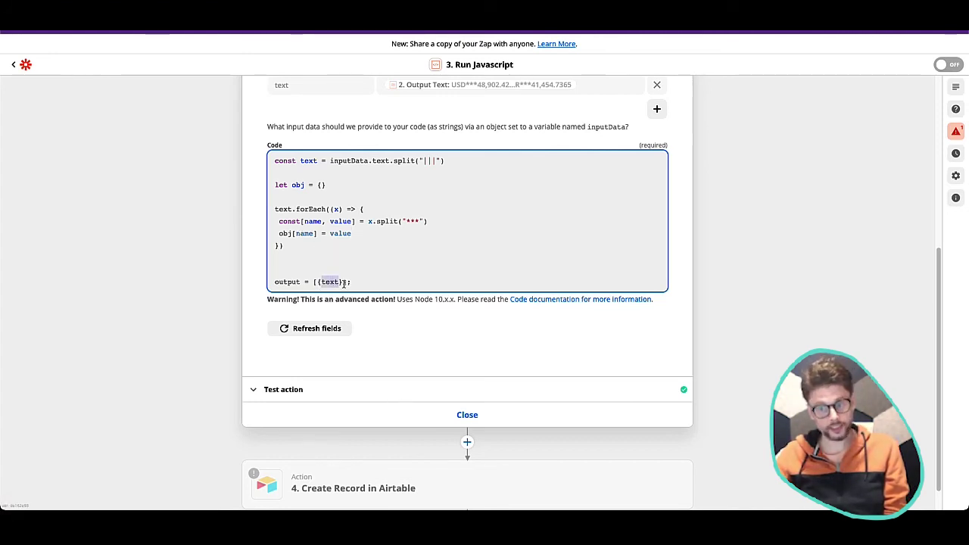
pyautogui.press('Right')
pyautogui.write(', ')
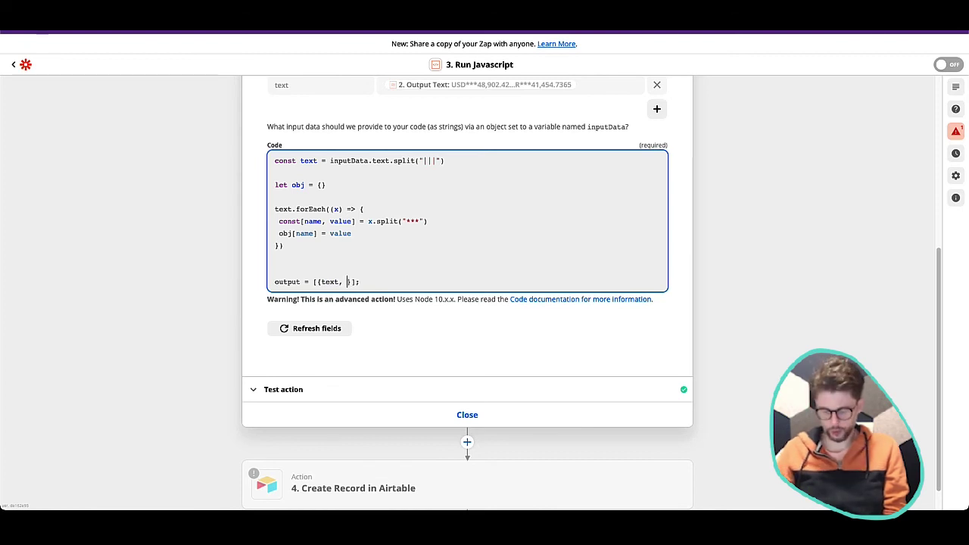
pyautogui.write('obj')
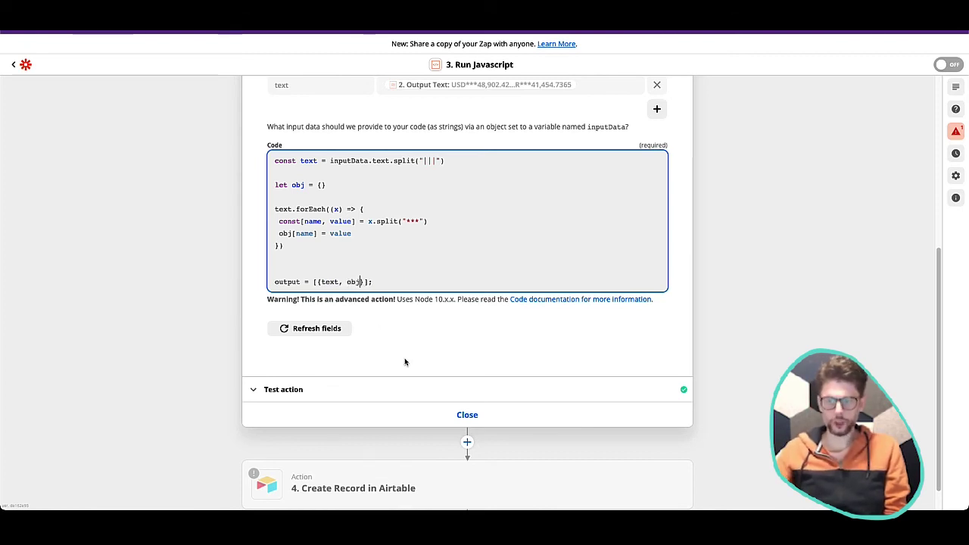
# - Retest the Run Javascript action with the updated code and check the text and obj values in its output
pyautogui.click(438, 387)
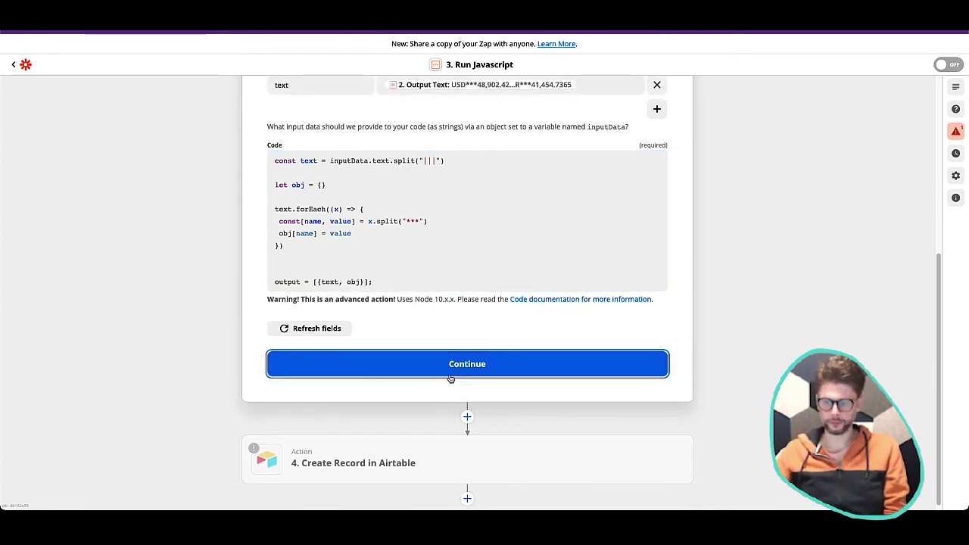
pyautogui.click(449, 374)
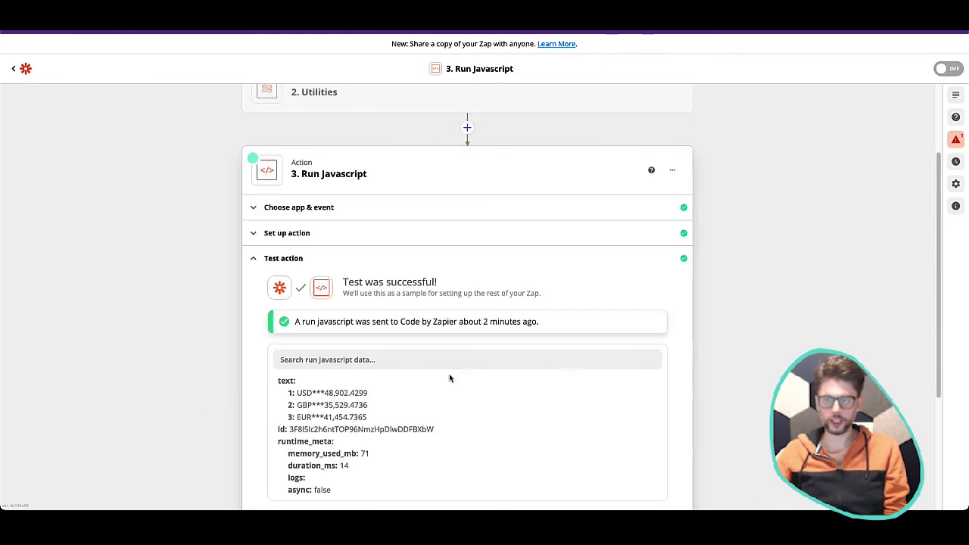
pyautogui.click(363, 333)
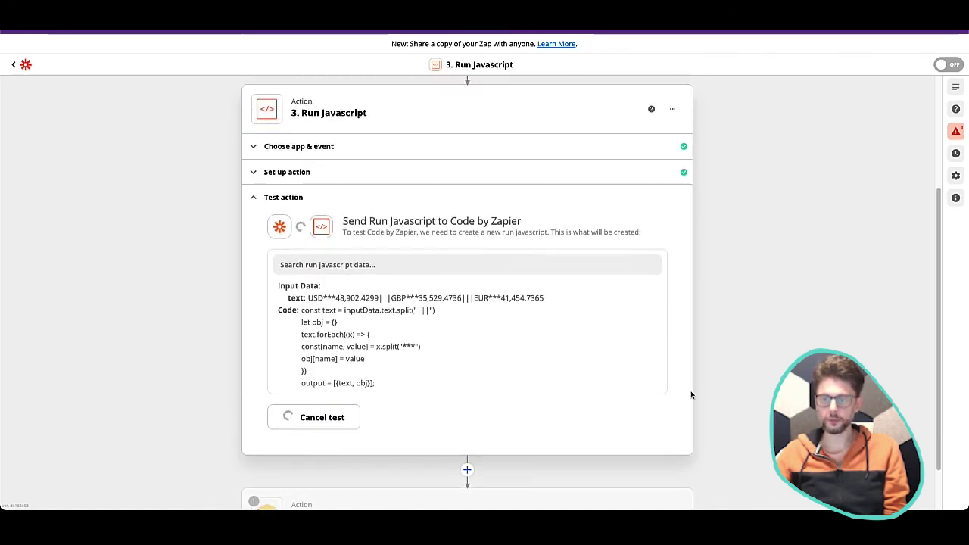
pyautogui.scroll(-1, 690, 394)
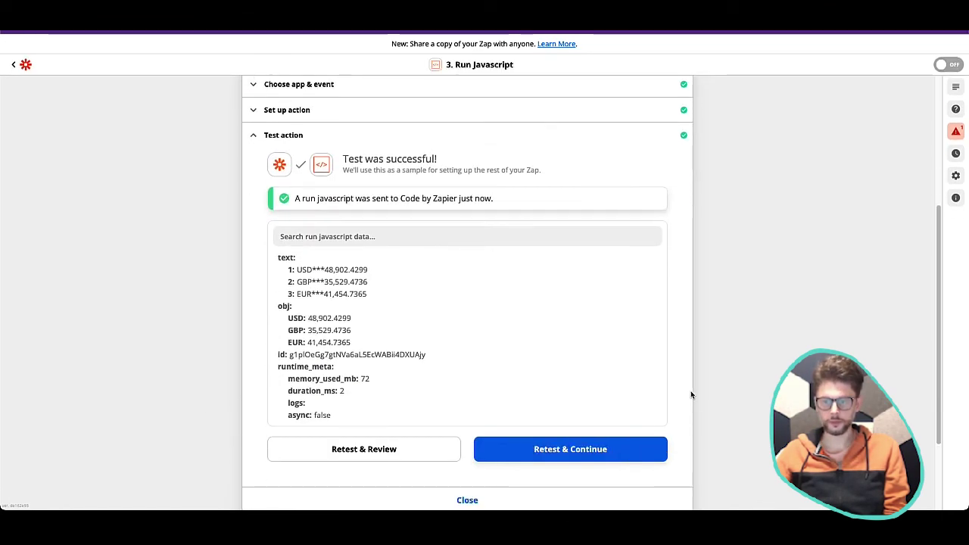
pyautogui.click(301, 269)
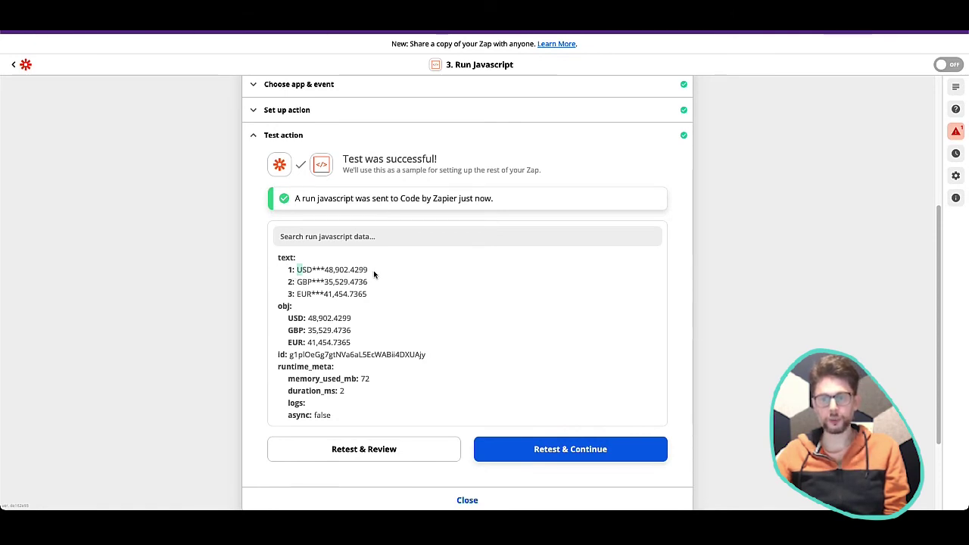
pyautogui.keyDown('shift'); pyautogui.click(366, 270); pyautogui.keyUp('shift')
pyautogui.click(330, 285)
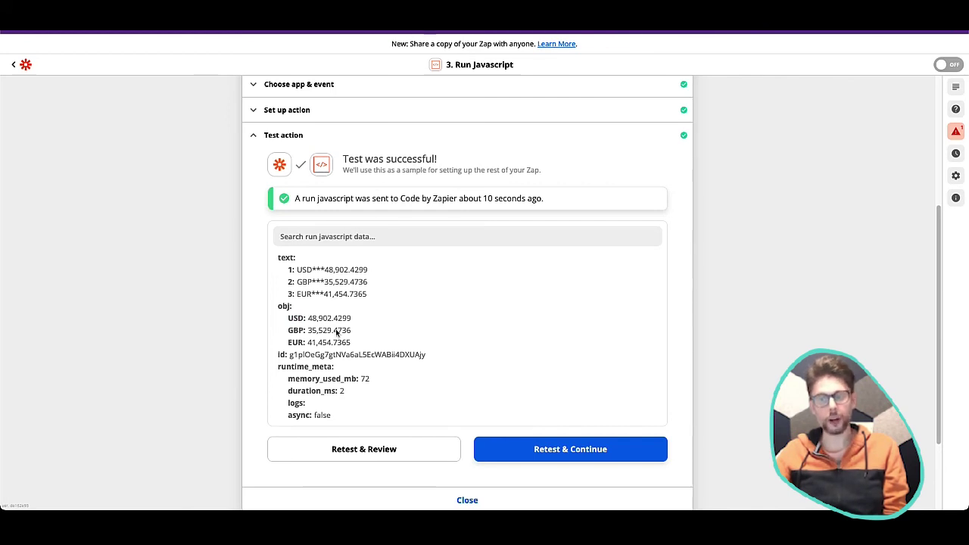
pyautogui.doubleClick(311, 330)
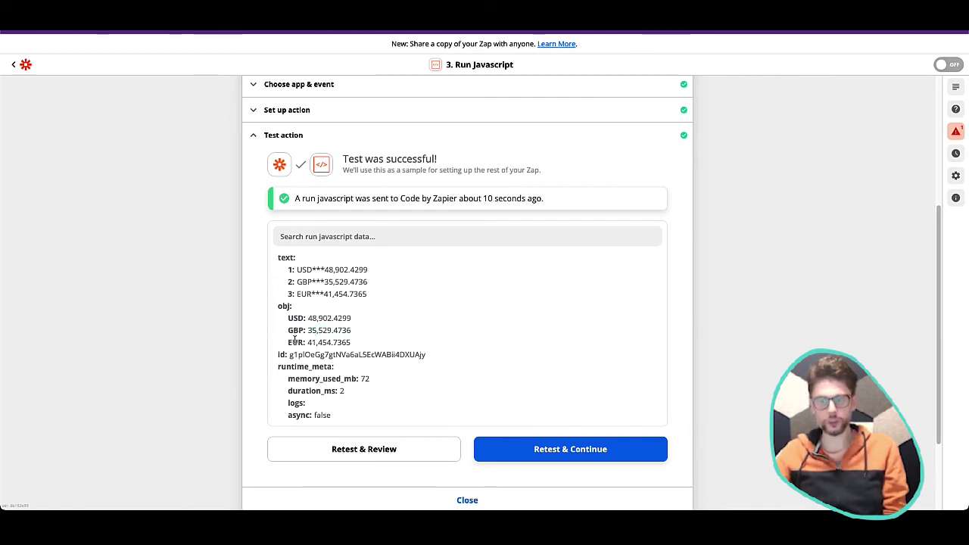
pyautogui.scroll(-3, 450, 367)
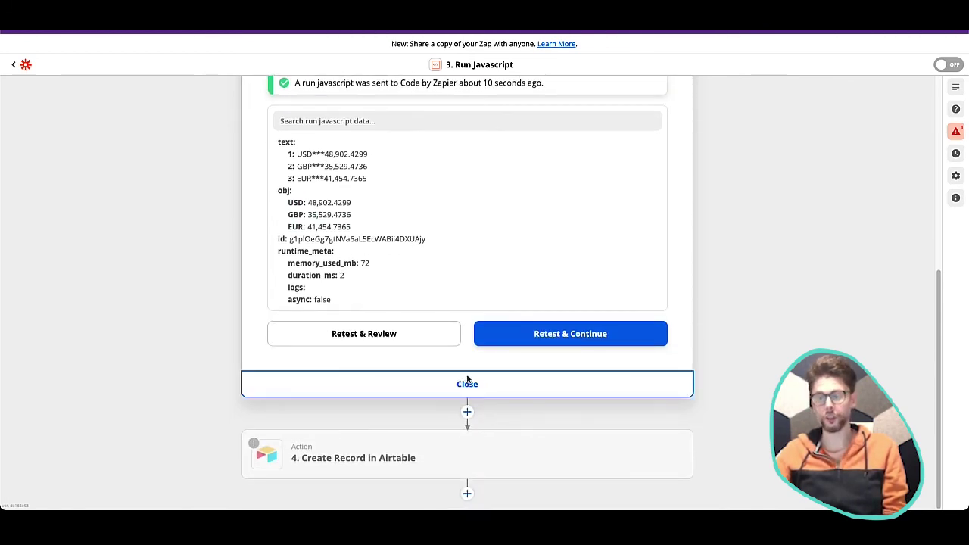
# - Close the Run Javascript step and open the Currency field in the Create Record in Airtable action's setup
pyautogui.click(467, 382)
pyautogui.click(408, 367)
pyautogui.click(350, 448)
pyautogui.click(328, 337)
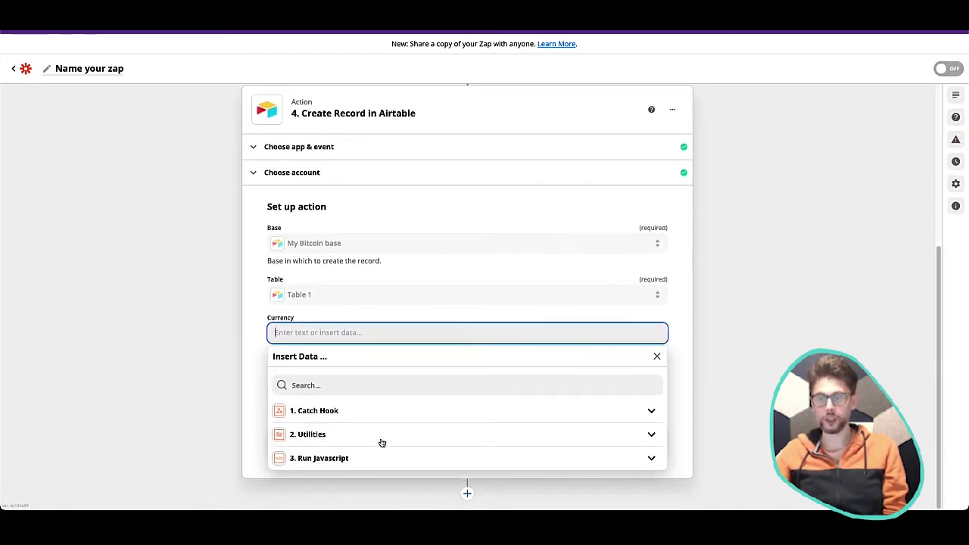
pyautogui.click(393, 458)
pyautogui.click(331, 496)
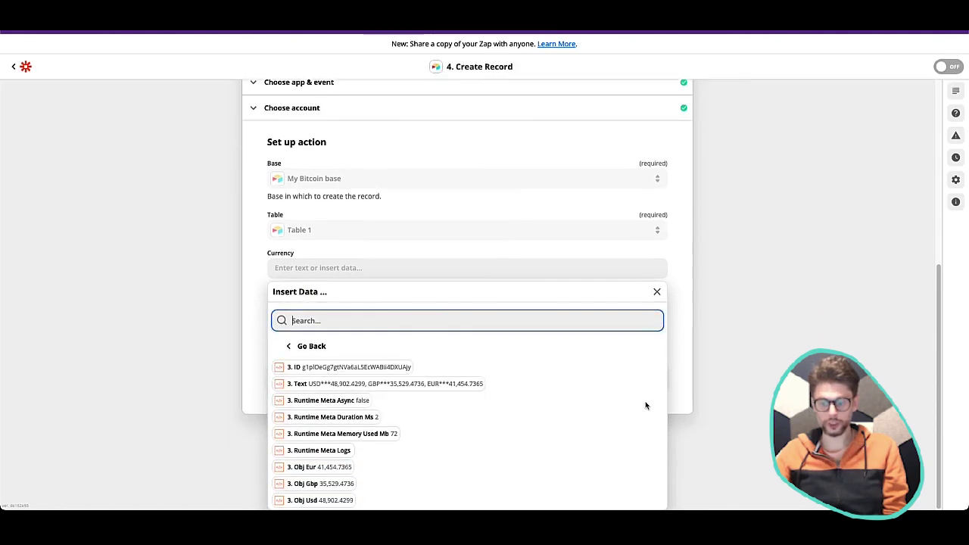
pyautogui.click(347, 471)
pyautogui.click(402, 338)
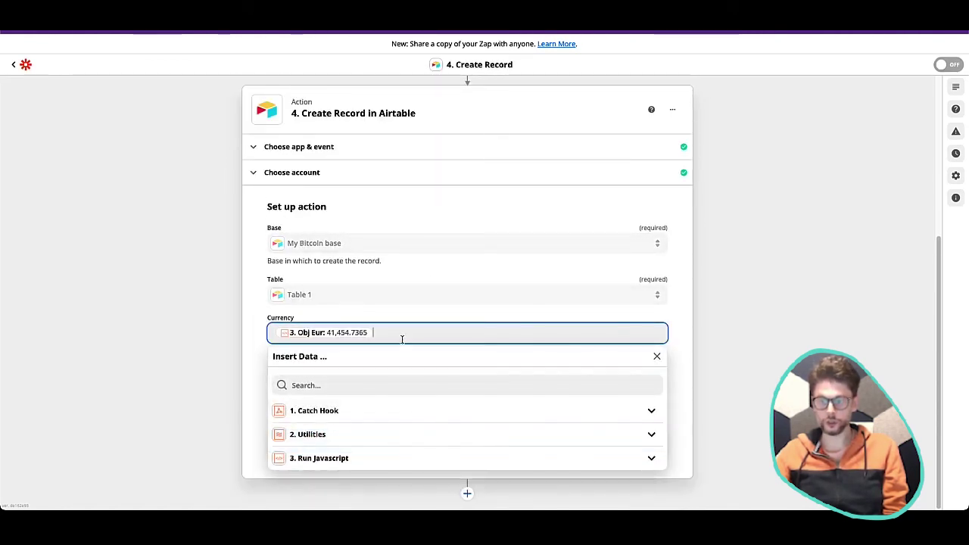
pyautogui.press('BackSpace')
# - Set the Airtable record's Currency to EUR and map its Rate to the Obj Eur value from the Run Javascript step
pyautogui.write('EUR')
pyautogui.click(234, 355)
pyautogui.click(330, 372)
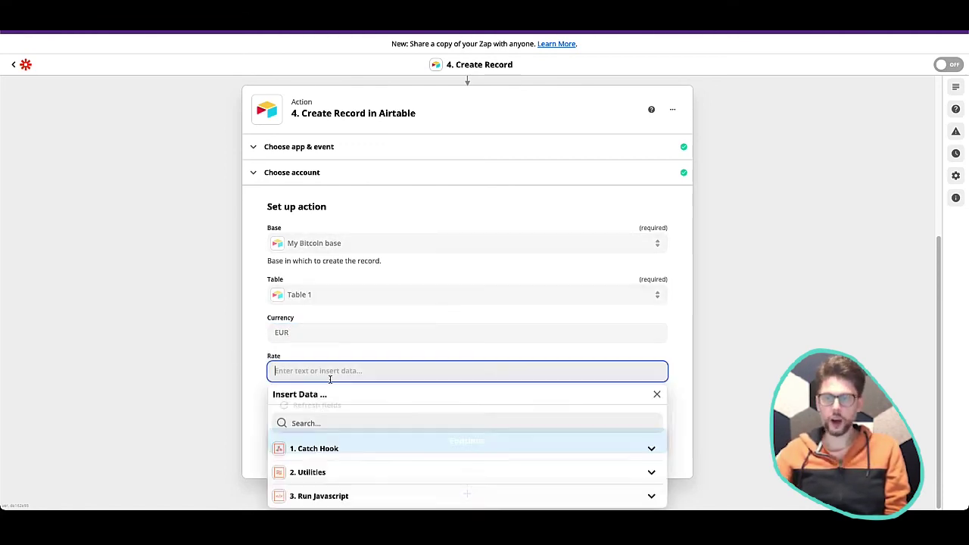
pyautogui.click(329, 422)
pyautogui.write('eur')
pyautogui.scroll(-3, 345, 485)
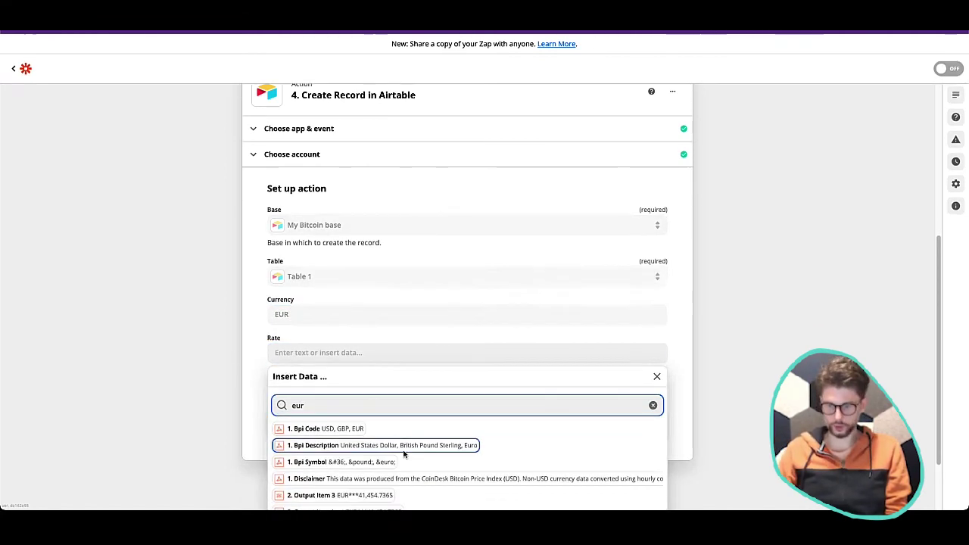
pyautogui.click(346, 502)
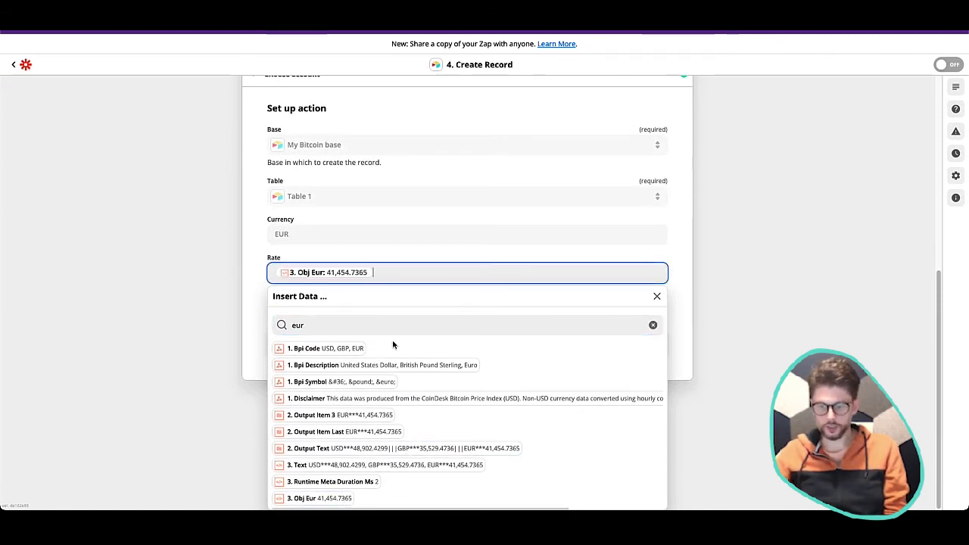
pyautogui.click(835, 275)
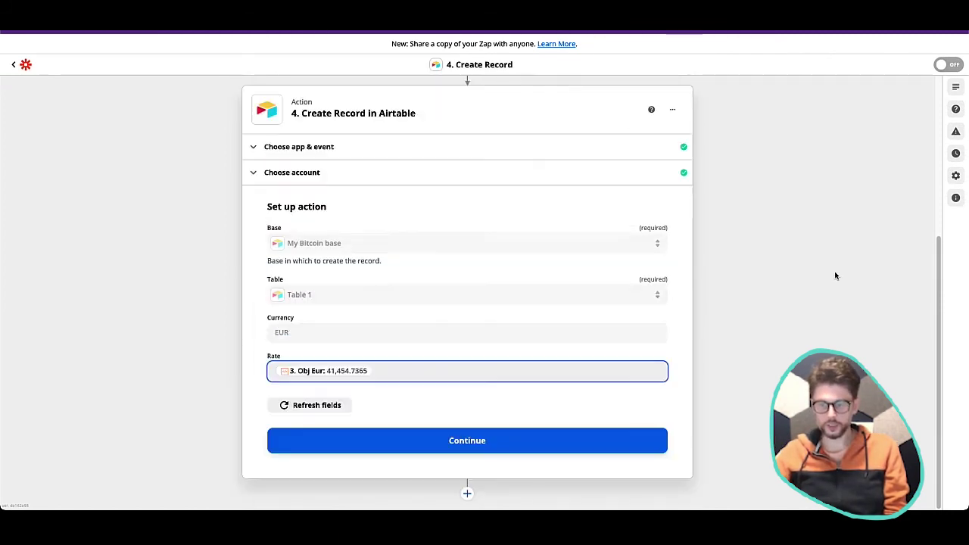
# - Finish the Airtable action's setup and send a test record to Table 1 of My Bitcoin base
pyautogui.click(535, 446)
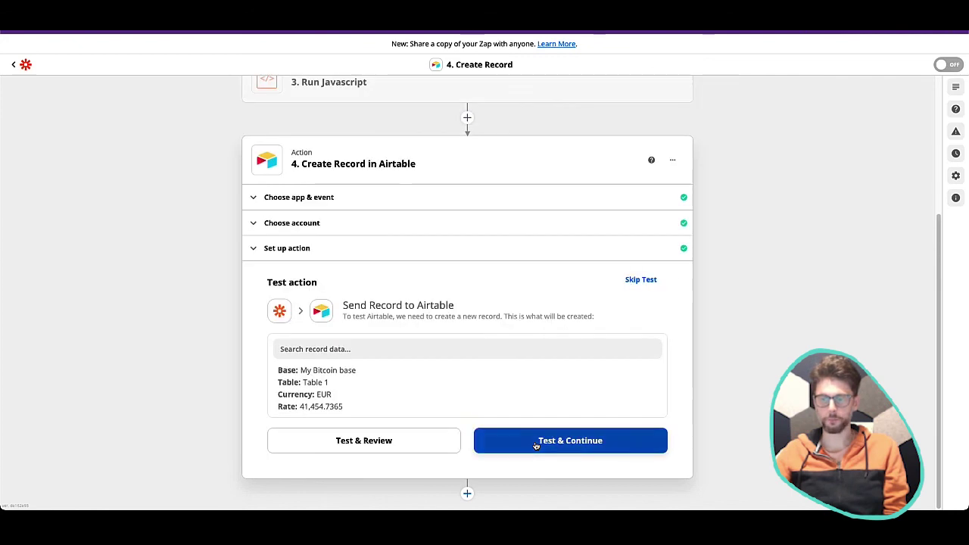
pyautogui.click(439, 449)
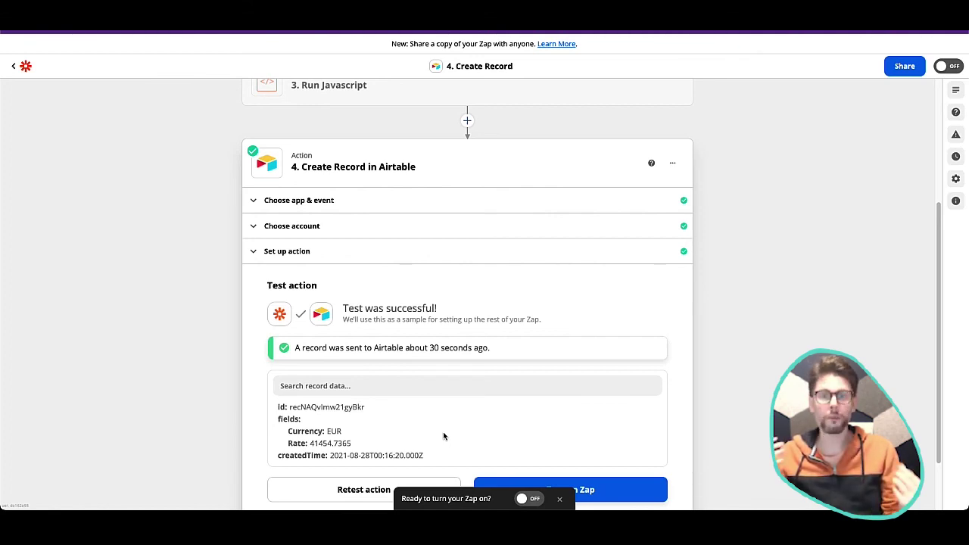
# - Reopen the setup of the Run Javascript action and review its complete code and input data
pyautogui.scroll(3, 444, 436)
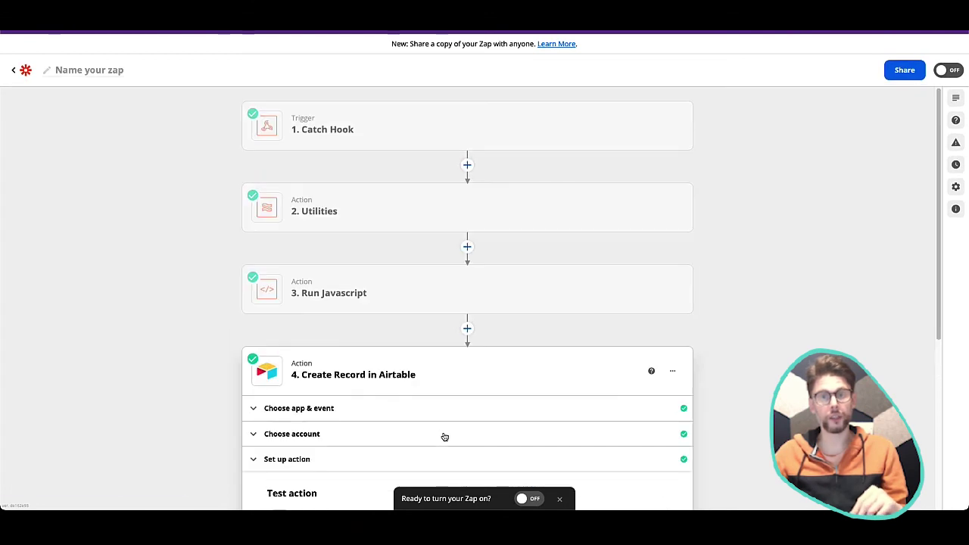
pyautogui.click(428, 289)
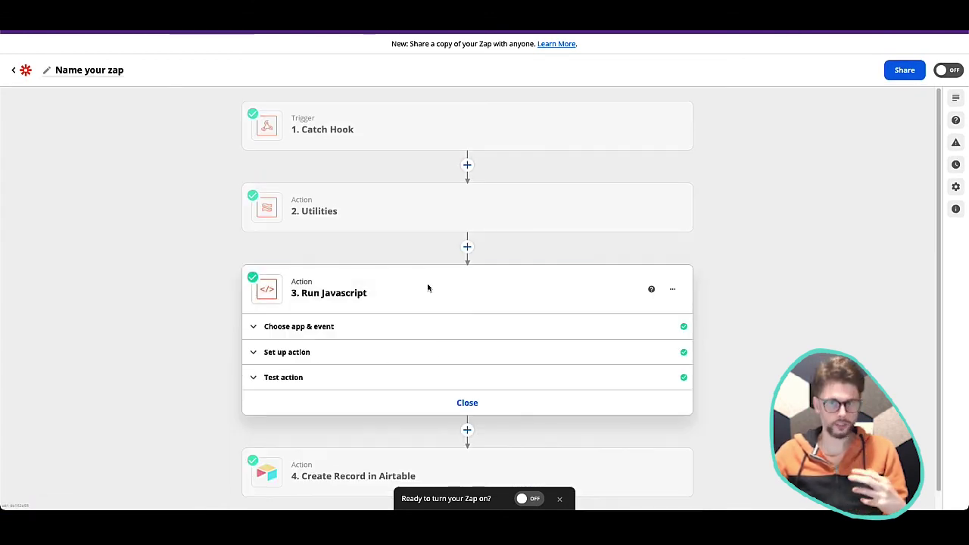
pyautogui.click(319, 353)
pyautogui.scroll(-5, 400, 318)
pyautogui.click(400, 239)
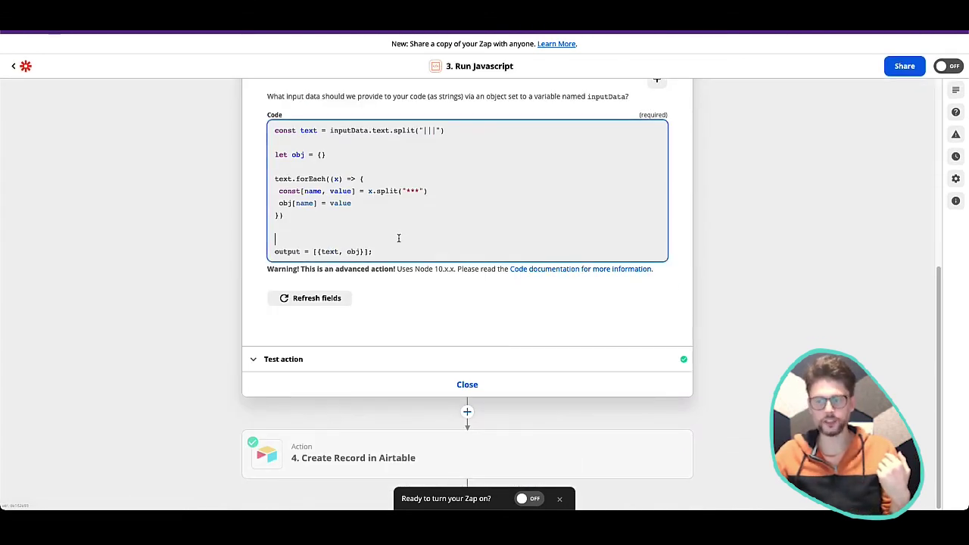
pyautogui.hotkey('ctrl', 'a')
pyautogui.scroll(2, 785, 273)
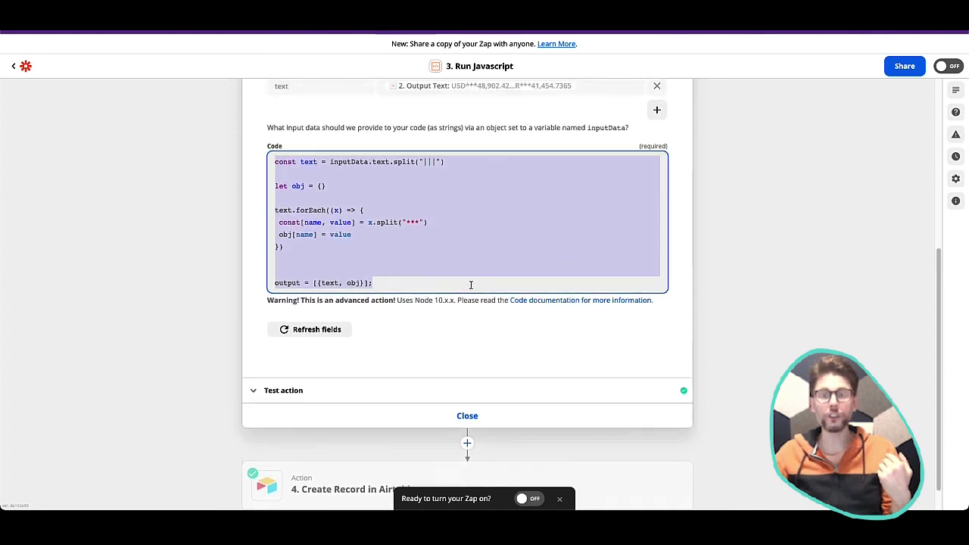
pyautogui.scroll(3, 471, 284)
pyautogui.click(386, 296)
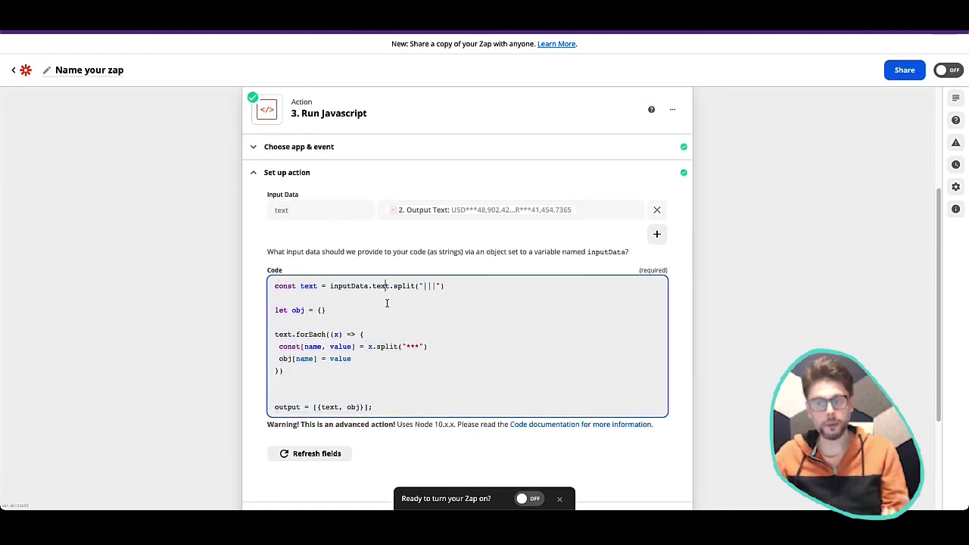
# - Rename the input data key to zebras and change the reference in the first code line to inputData.zebras
pyautogui.doubleClick(316, 209)
pyautogui.write('elee')
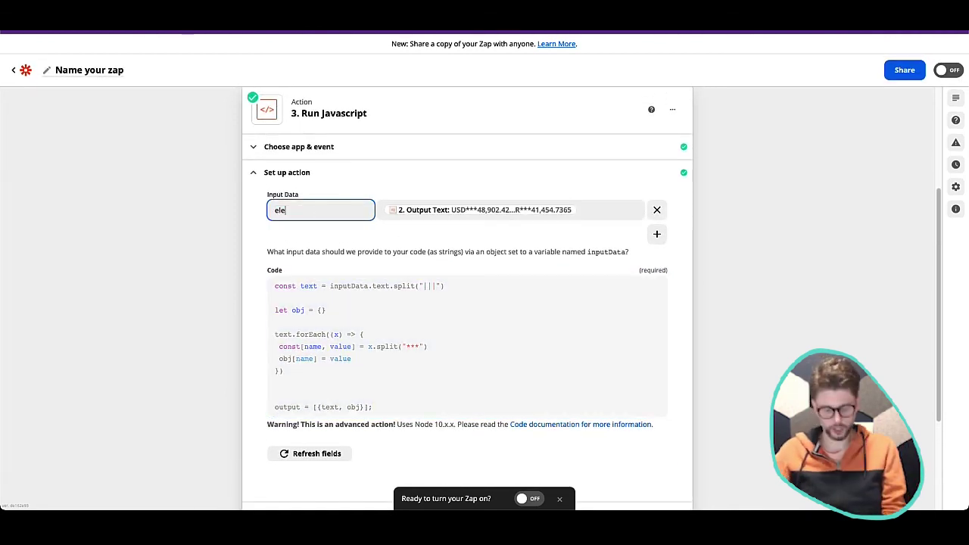
pyautogui.press('BackSpace')
pyautogui.press('BackSpace')
pyautogui.press('BackSpace')
pyautogui.write('zabe')
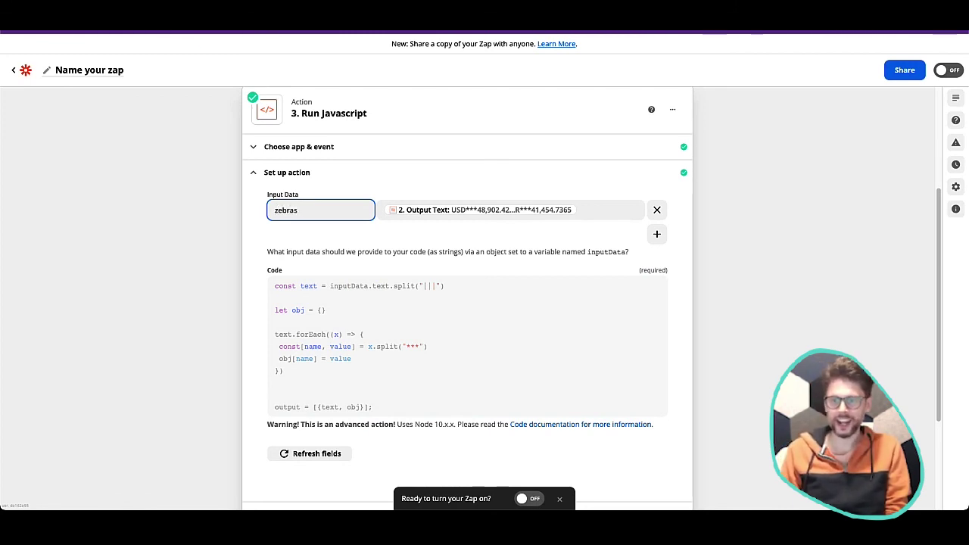
pyautogui.doubleClick(381, 285)
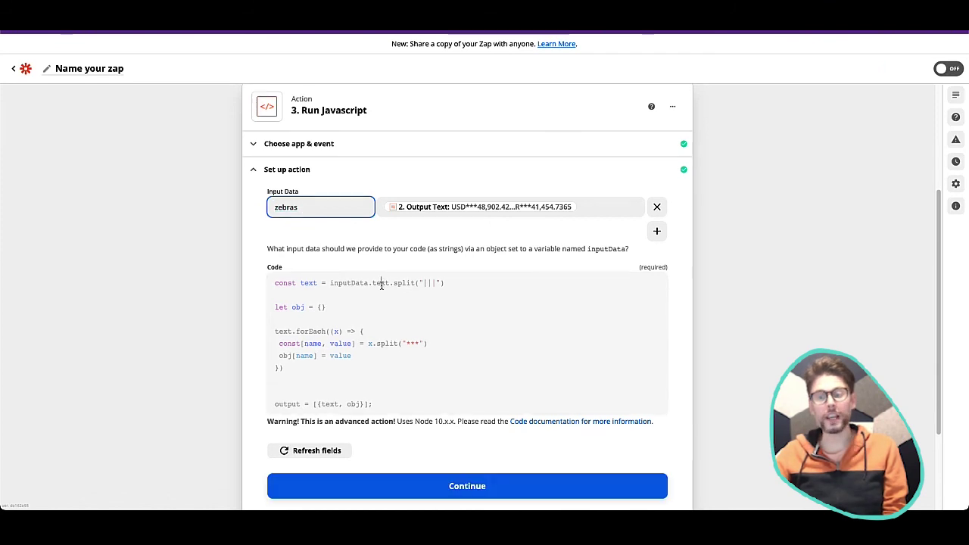
pyautogui.write('zebras')
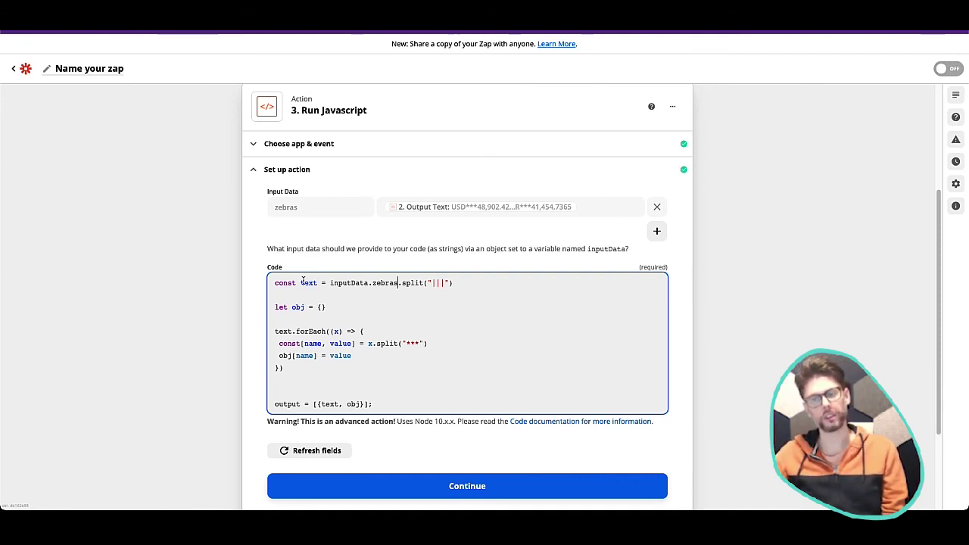
# - Rename the input data key back to text and restore inputData.text in the first code line
pyautogui.doubleClick(295, 206)
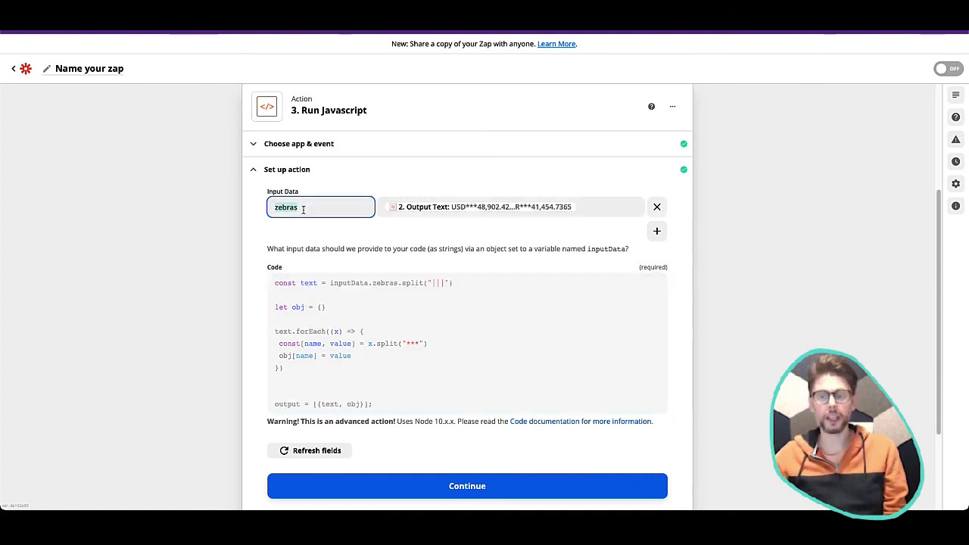
pyautogui.write('text')
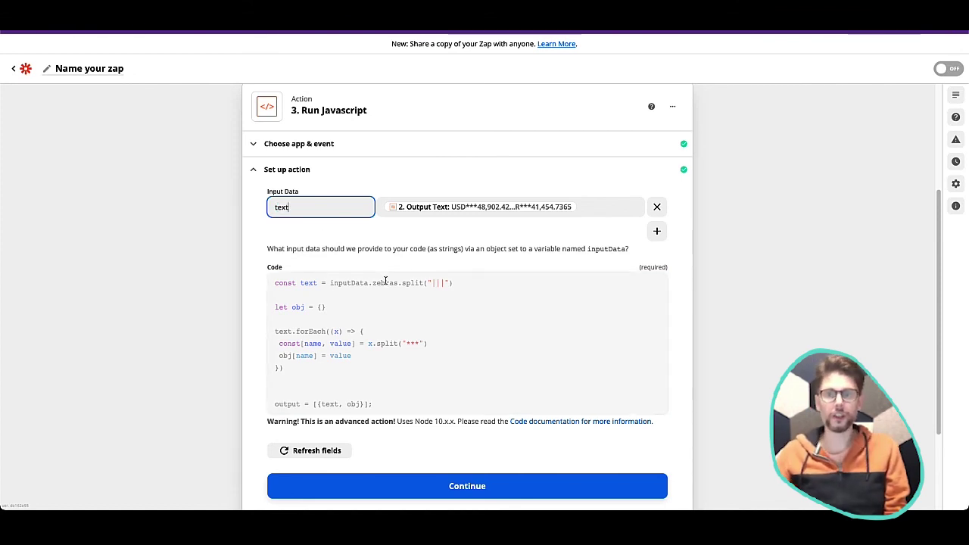
pyautogui.doubleClick(386, 282)
pyautogui.write('text')
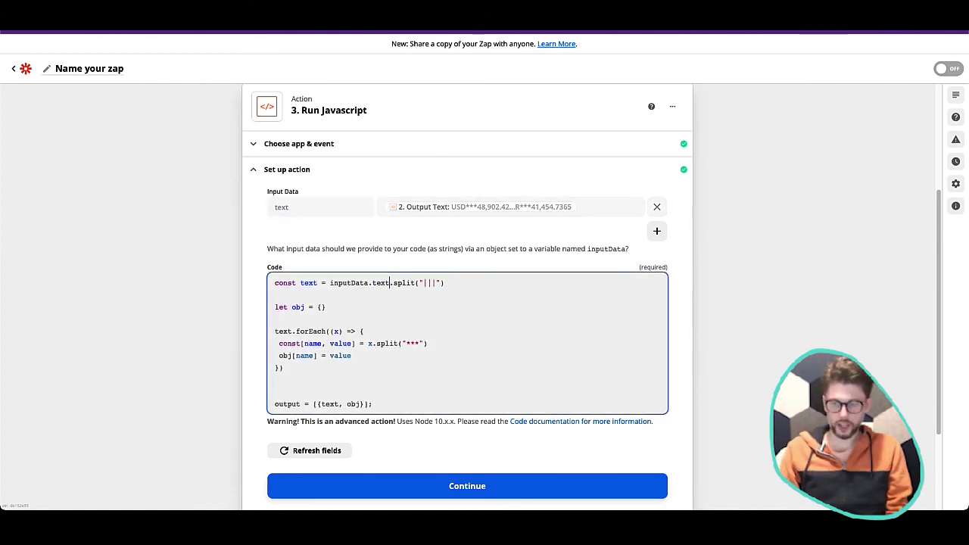